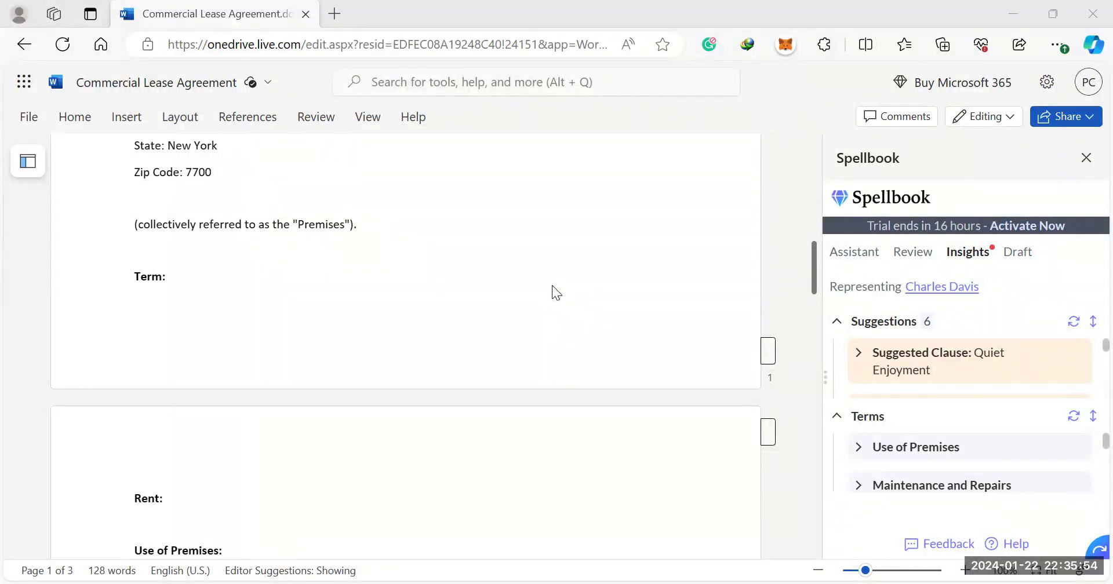
Expand Spellbook's 'Suggested Clause: Quiet Enjoyment' card to read its tenant peaceful-occupancy description.
scroll(553, 287, down, 1)
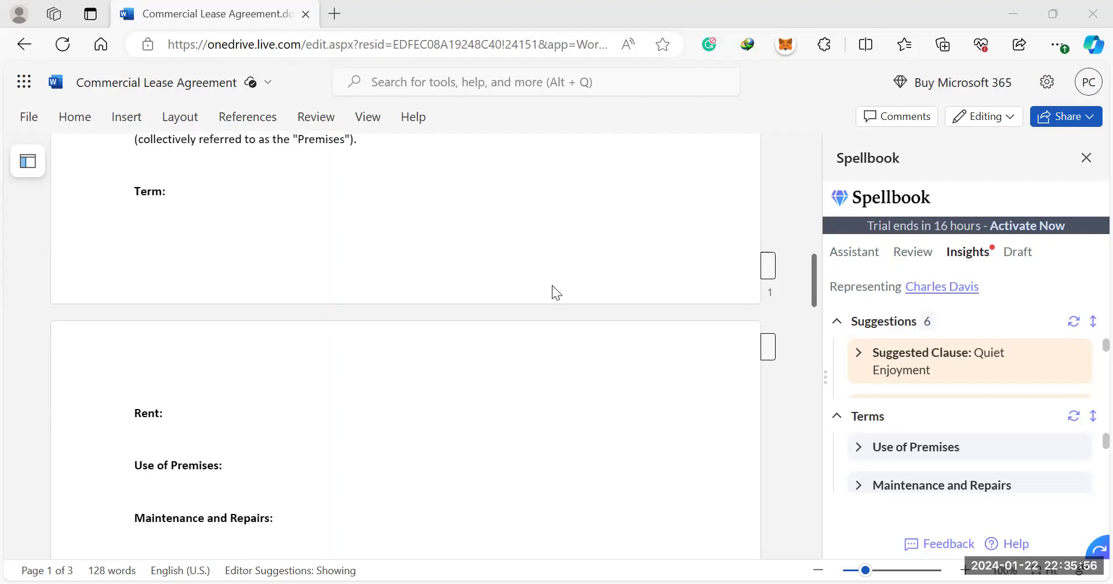
scroll(552, 286, down, 1)
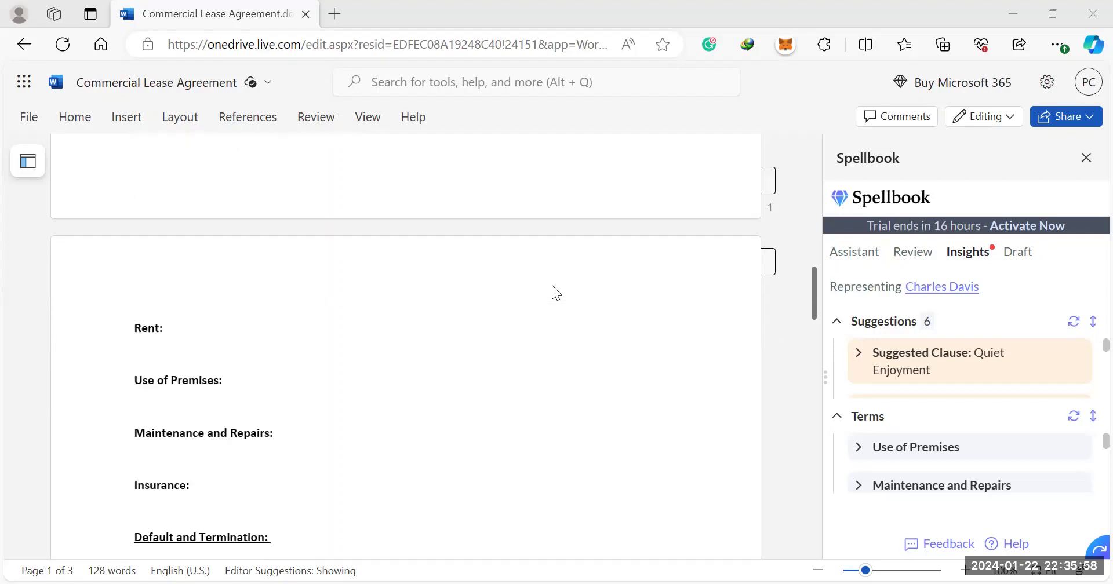
scroll(551, 285, up, 2)
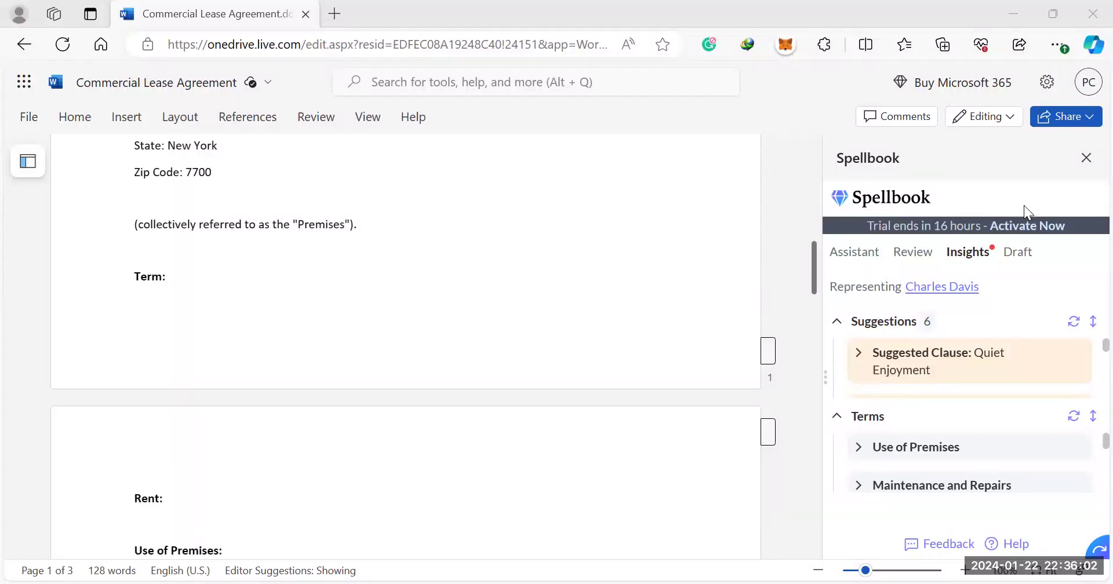
scroll(597, 292, up, 3)
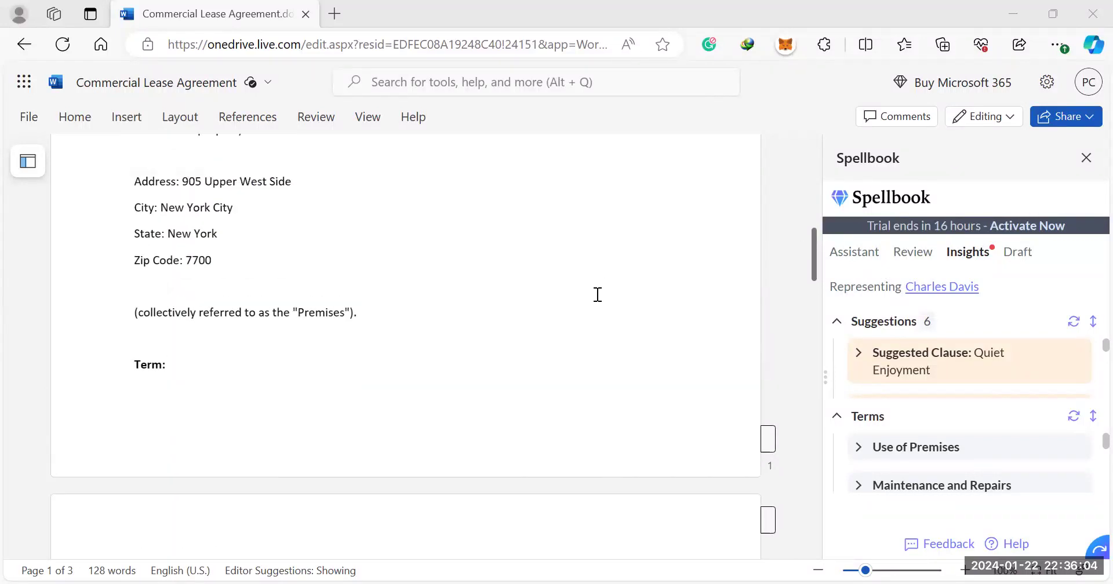
scroll(597, 294, up, 2)
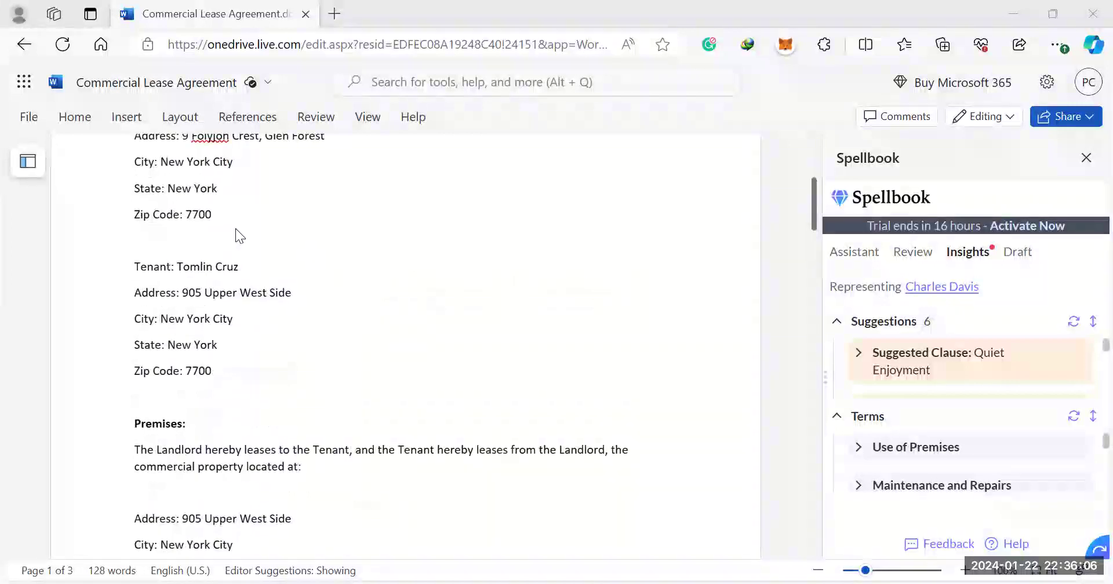
scroll(235, 228, up, 2)
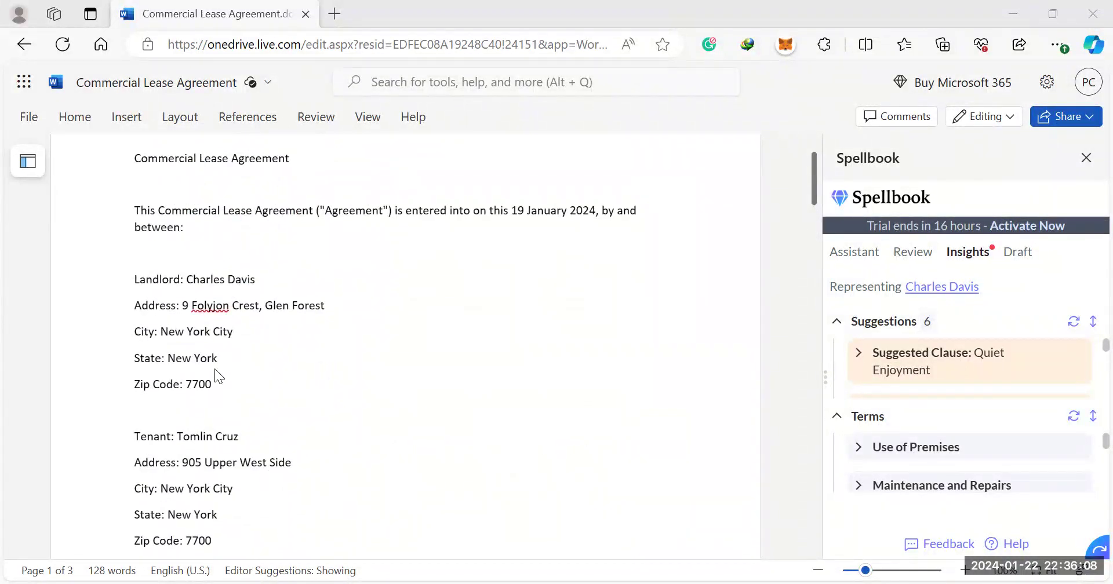
scroll(217, 376, down, 1)
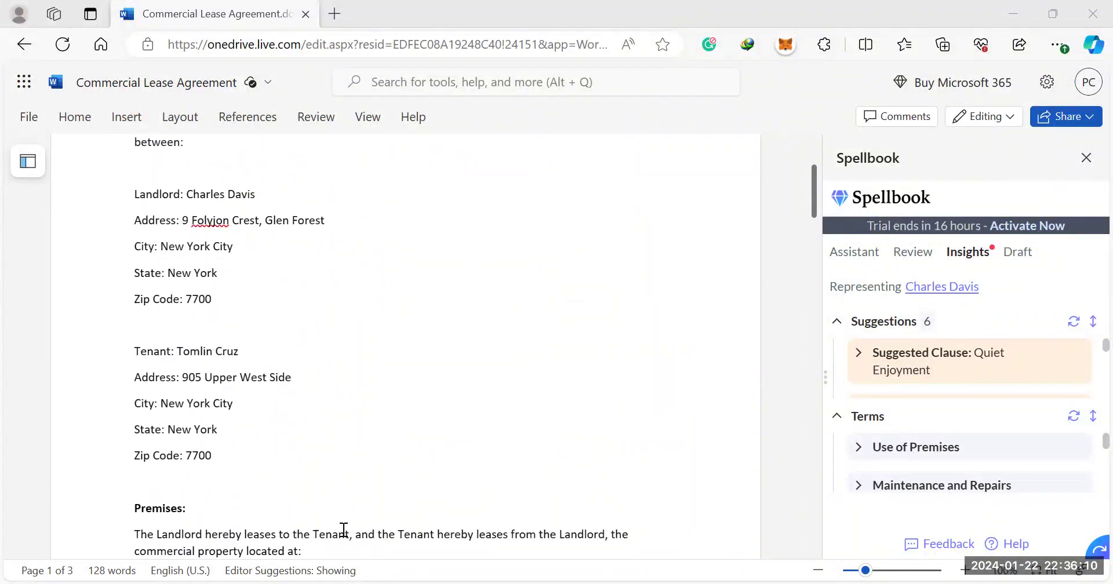
scroll(336, 466, down, 4)
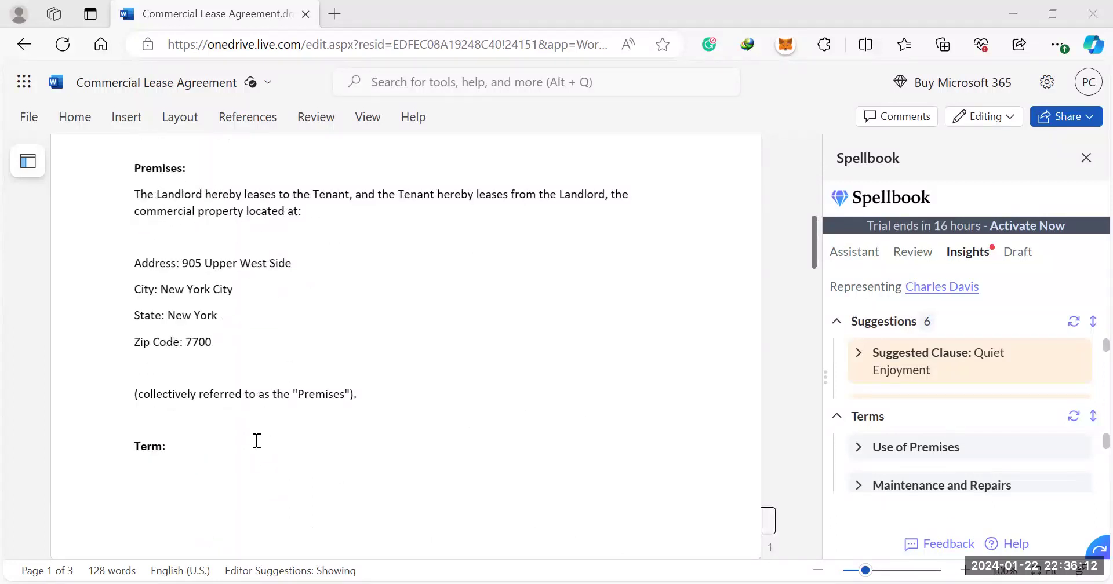
scroll(170, 252, down, 6)
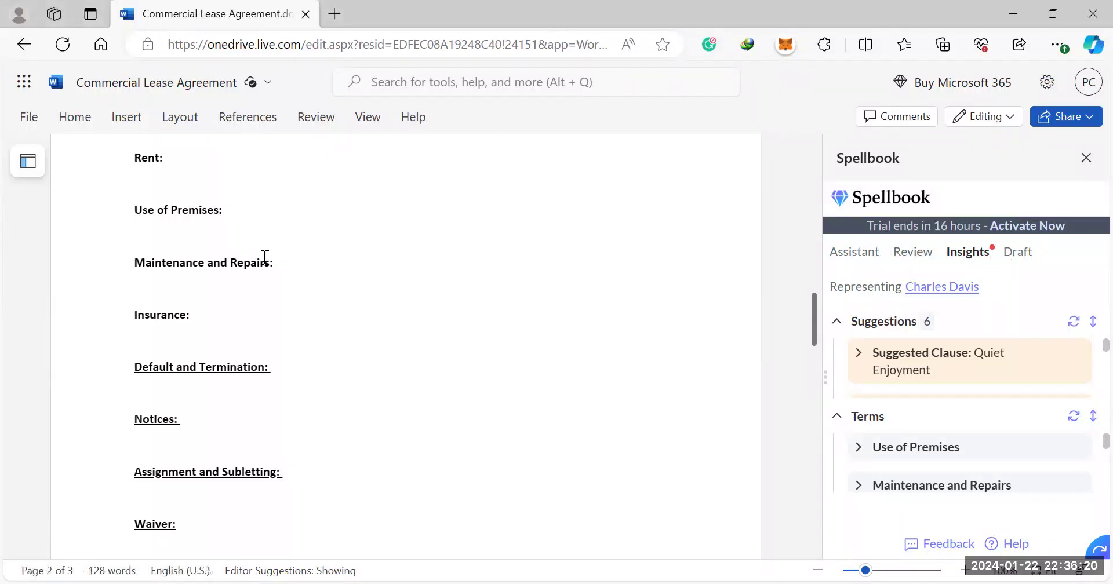
scroll(313, 276, up, 2)
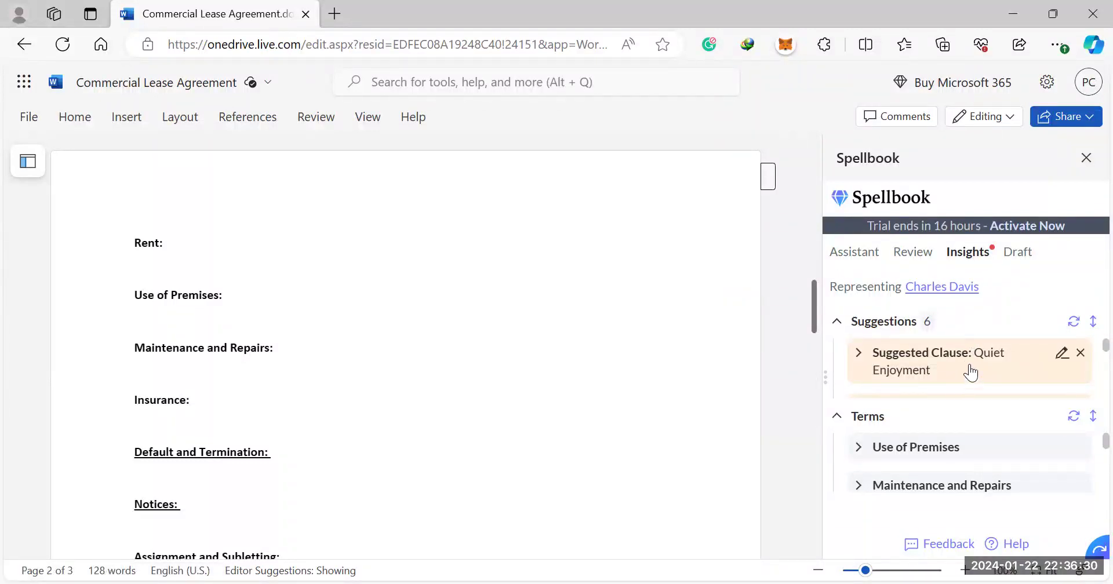
click(970, 371)
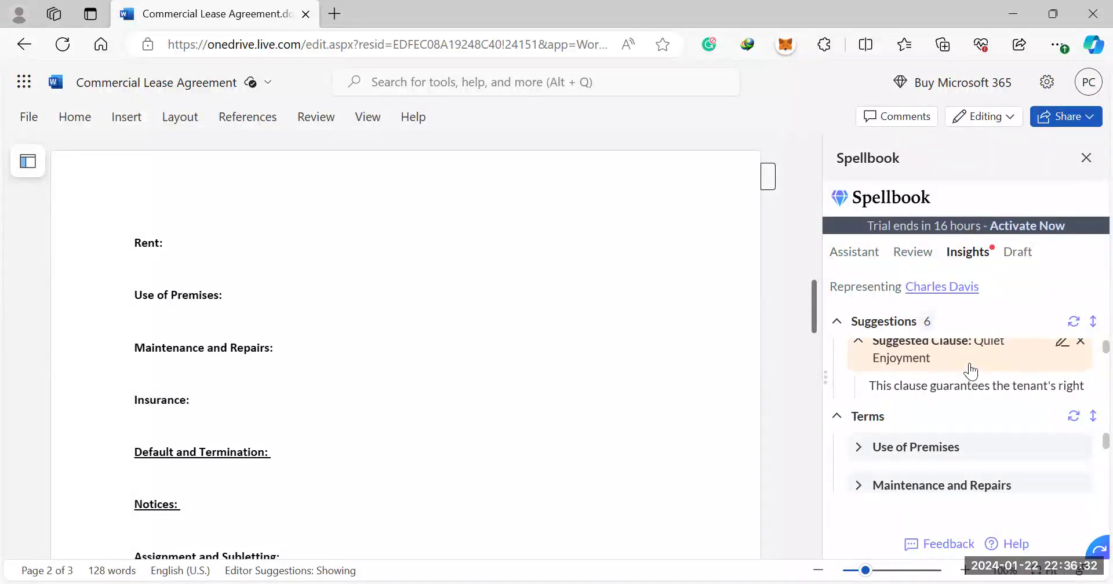
scroll(965, 371, down, 1)
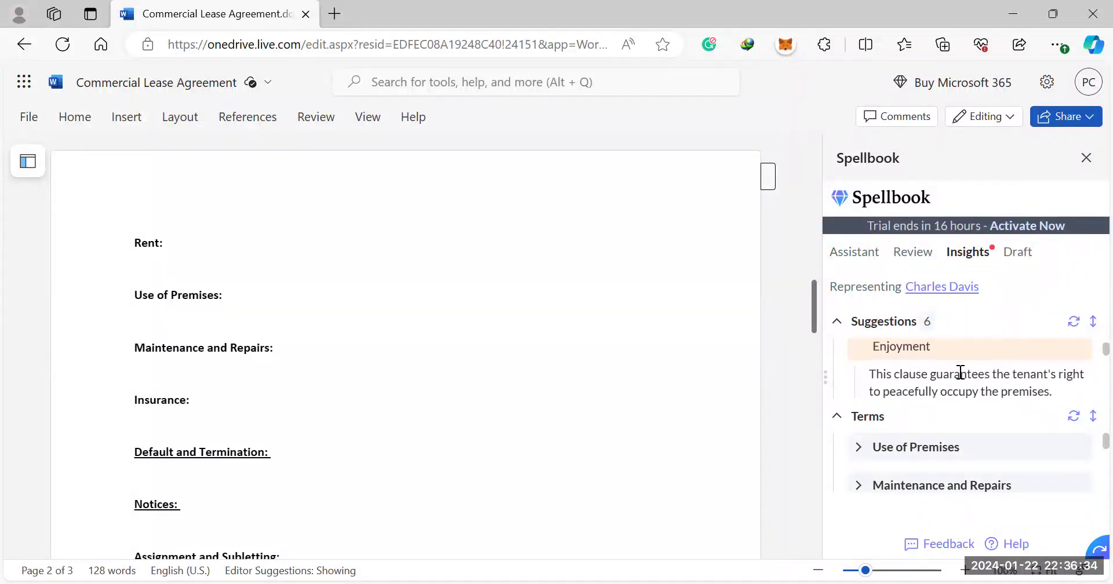
scroll(893, 381, down, 1)
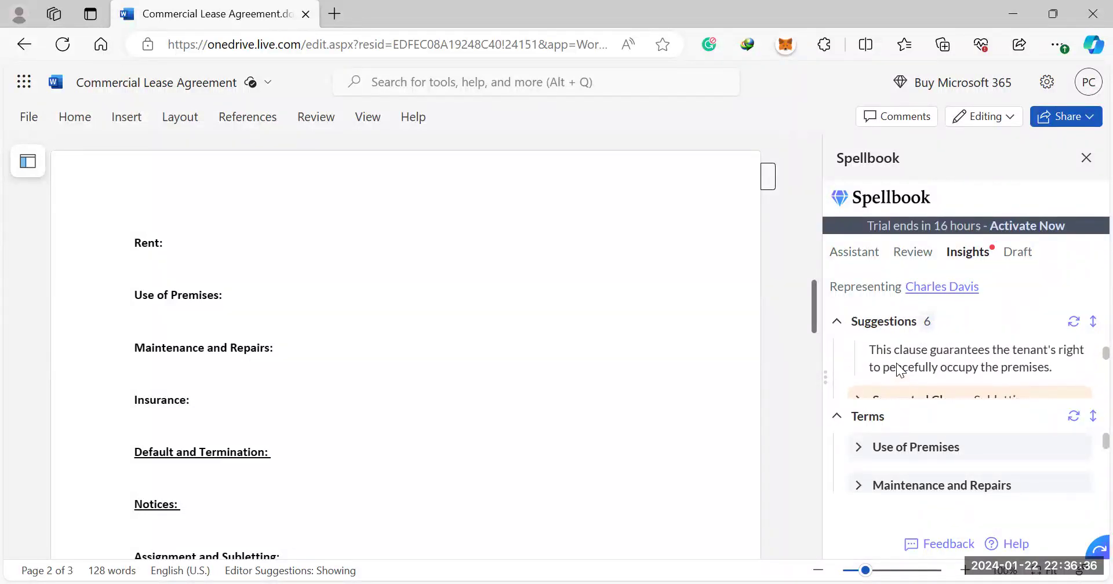
scroll(985, 363, up, 2)
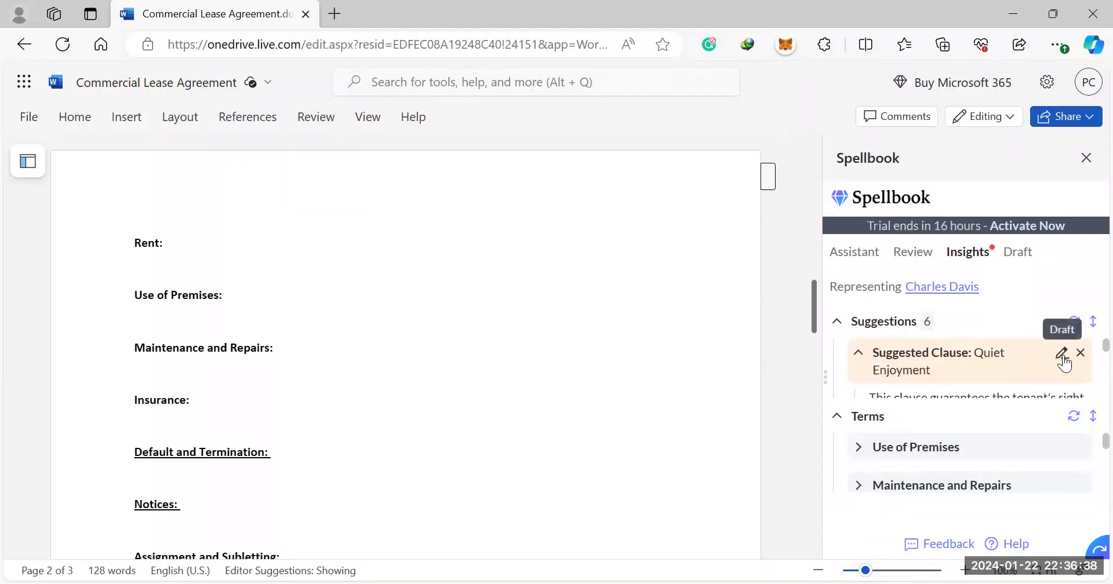
Have Spellbook draft a Quiet Enjoyment clause from the suggestion.
click(1061, 354)
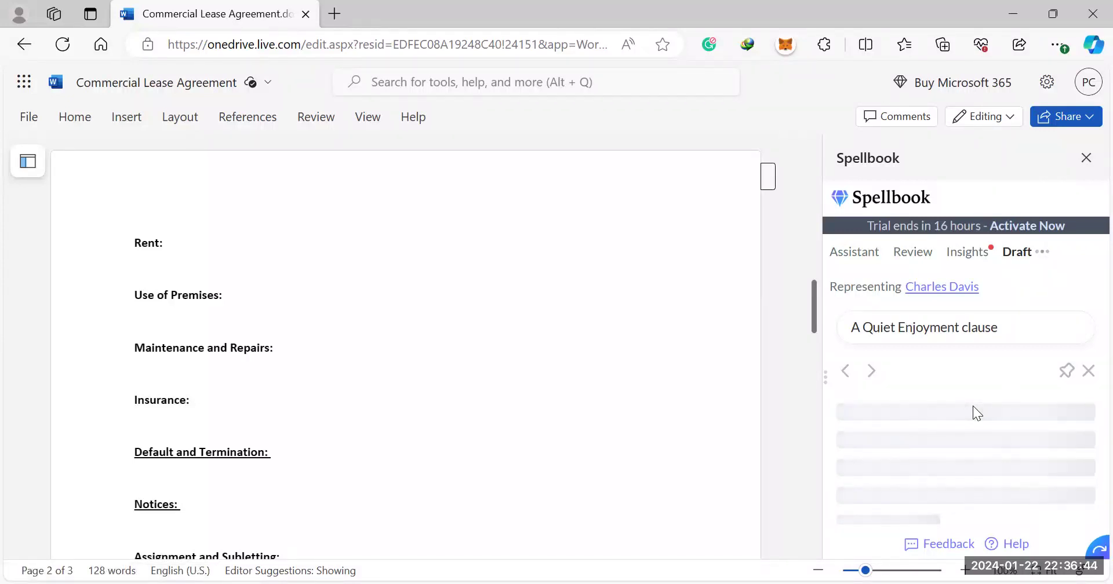
scroll(974, 408, down, 2)
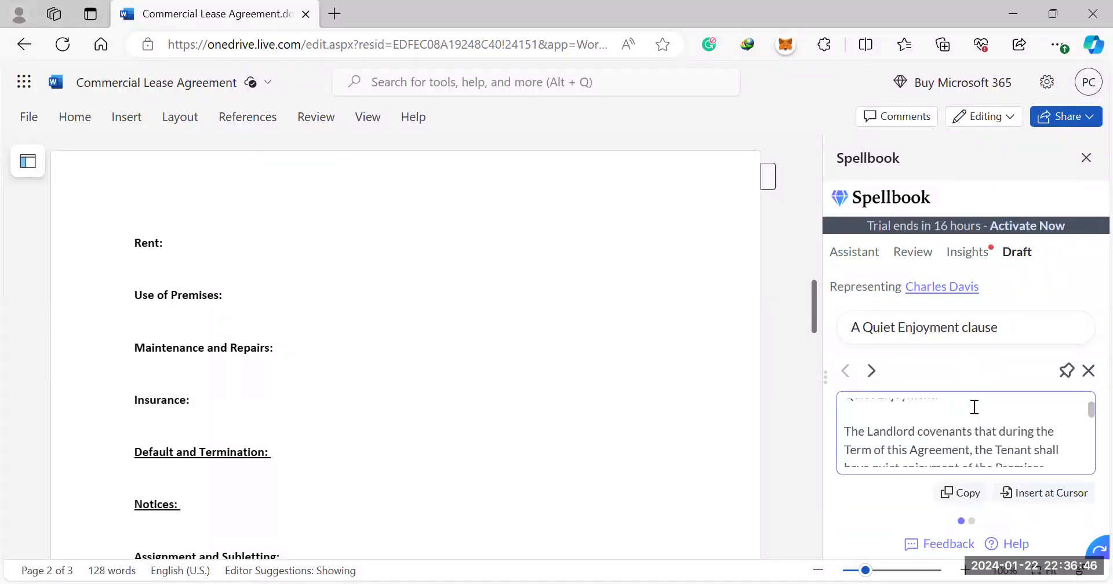
scroll(974, 408, up, 2)
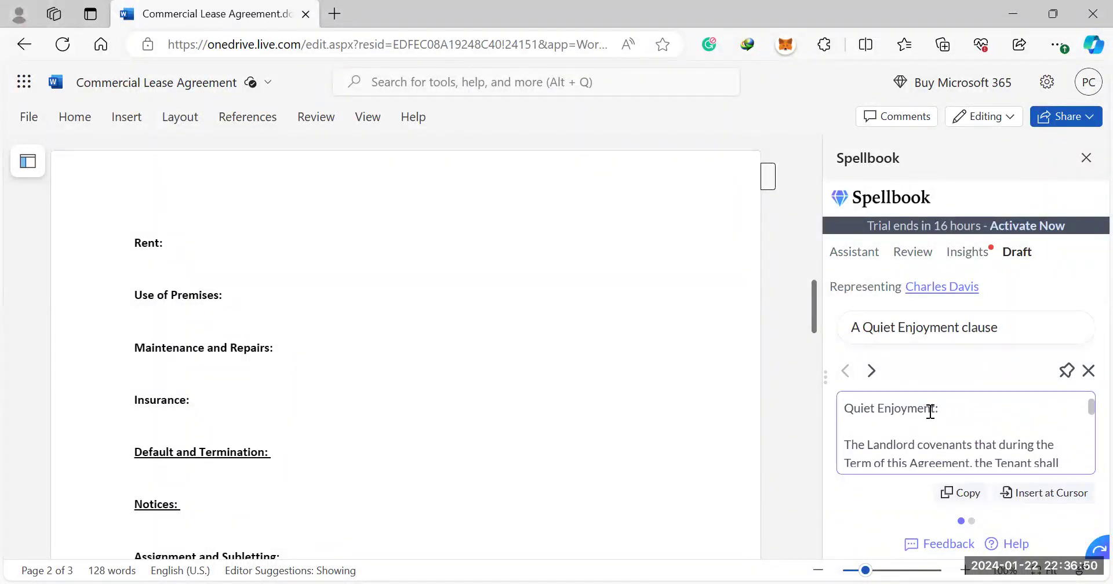
scroll(958, 425, down, 3)
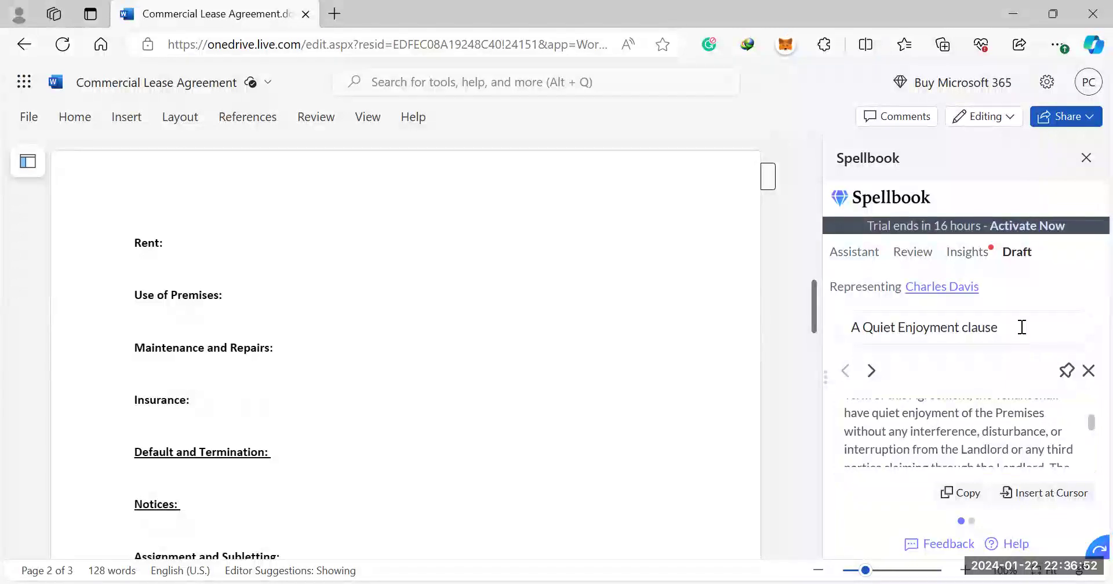
scroll(533, 404, down, 5)
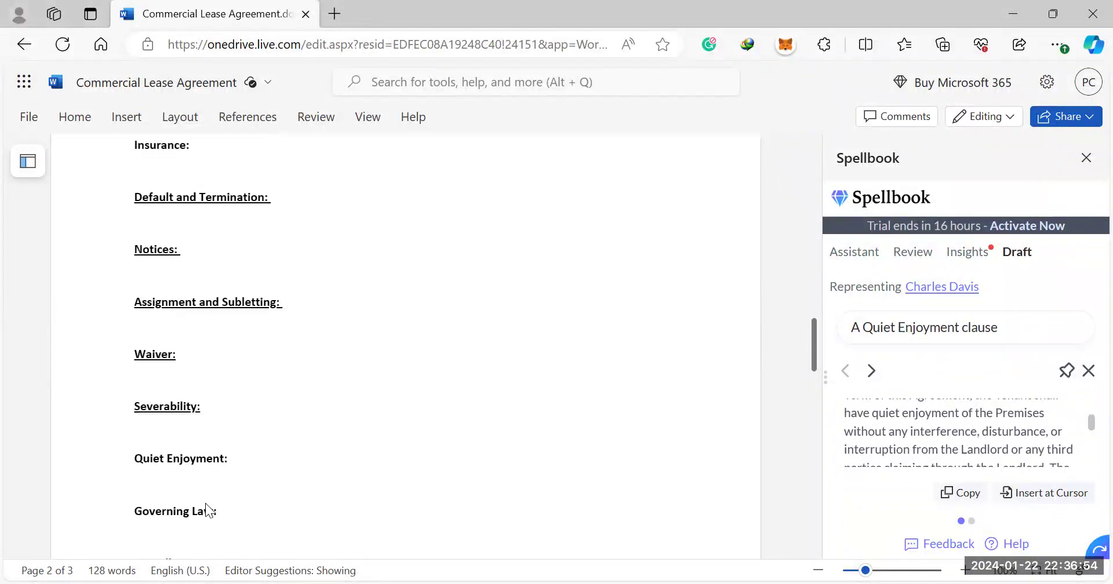
Replace the placeholder Quiet Enjoyment heading with the drafted clause and remove the blank line.
drag(229, 458, 118, 459)
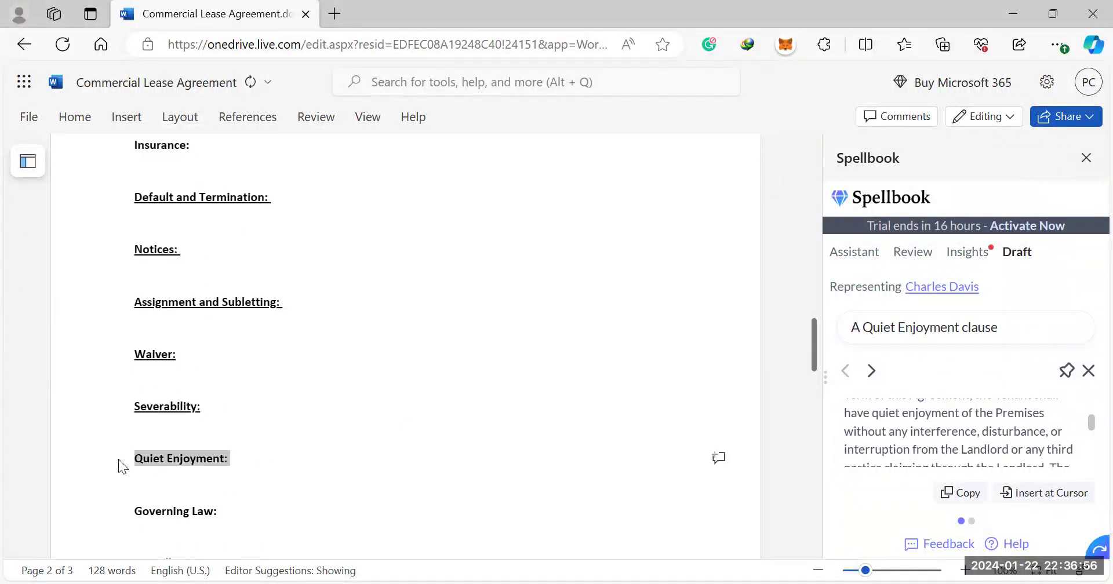
key(BackSpace)
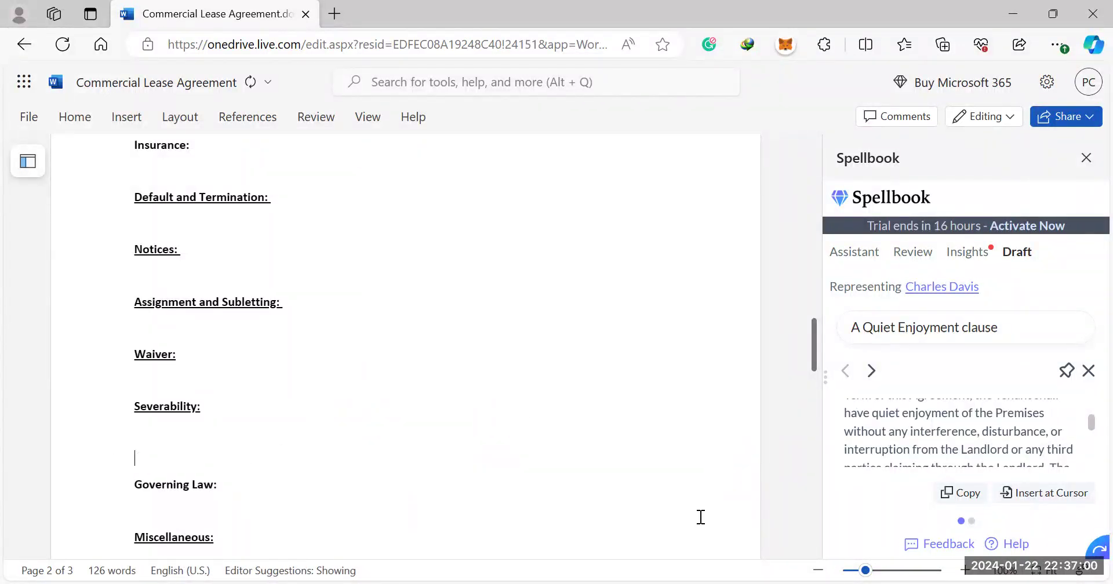
click(1028, 504)
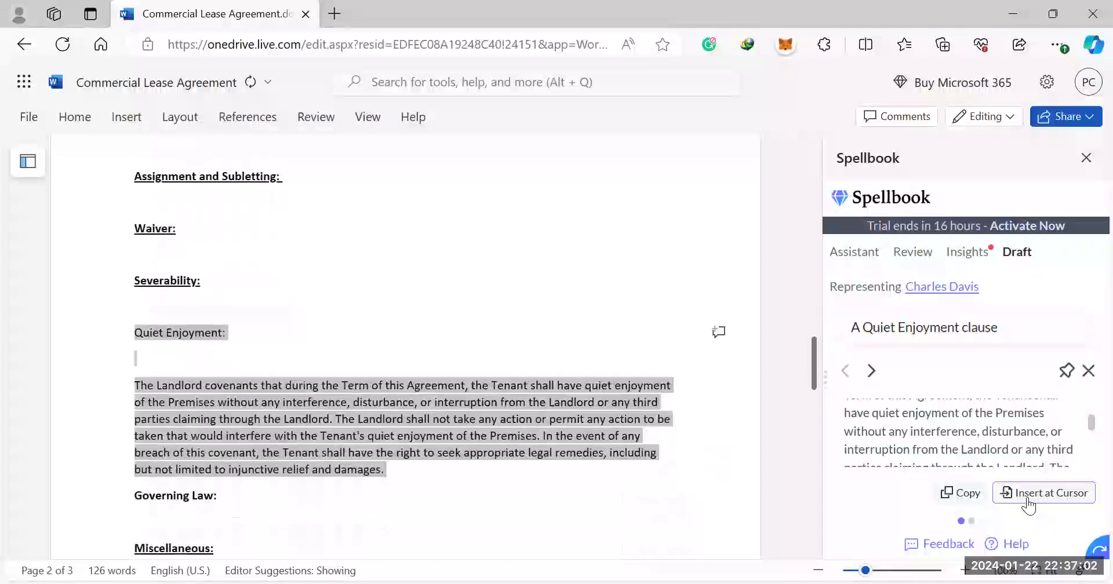
click(307, 401)
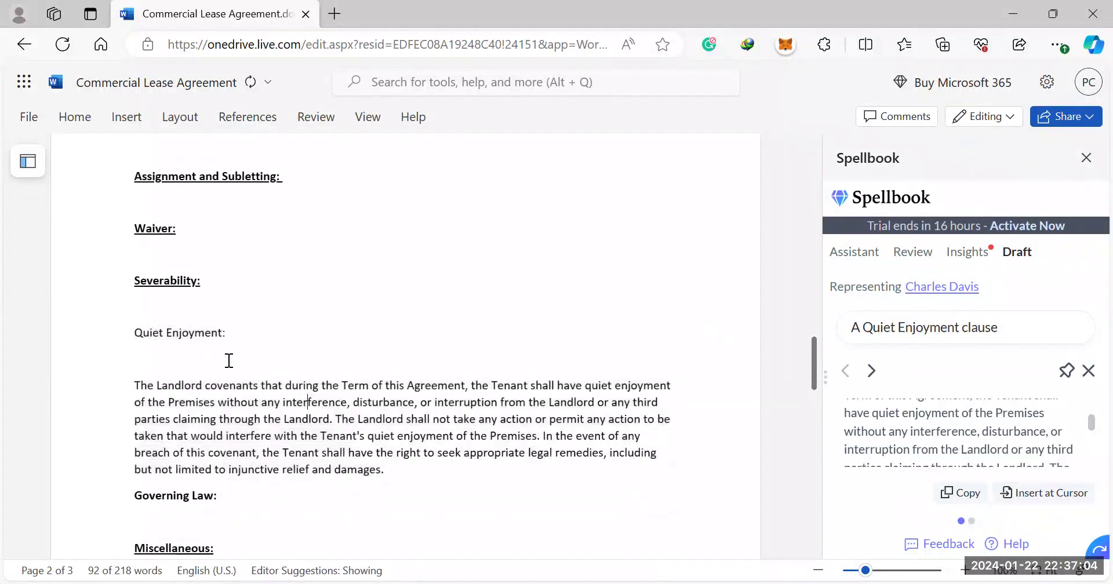
key(BackSpace)
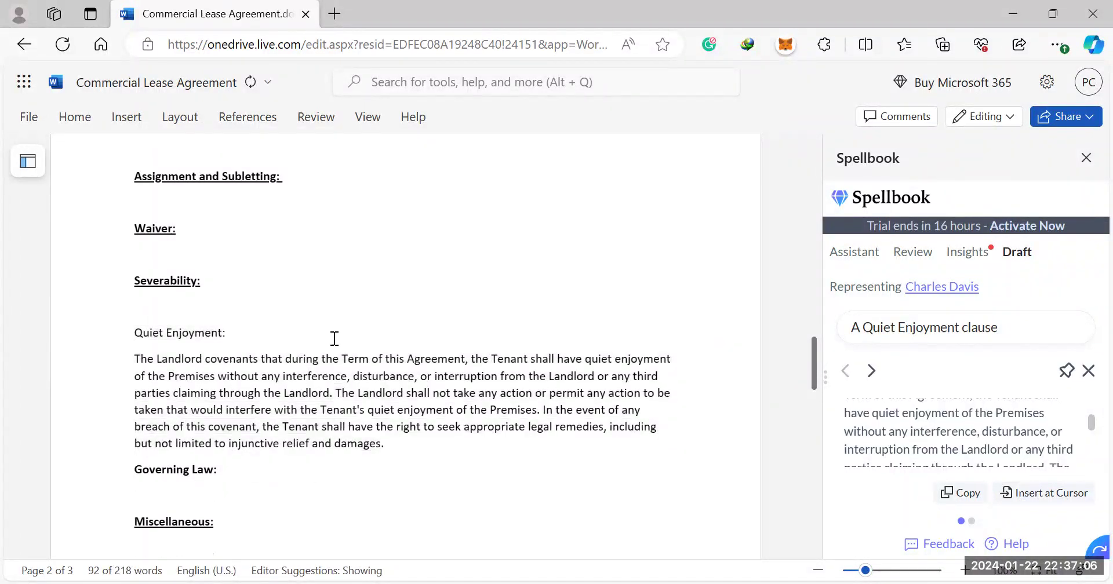
Replace the Spellbook drafting request with 'Waiver' and submit it.
drag(998, 327, 812, 325)
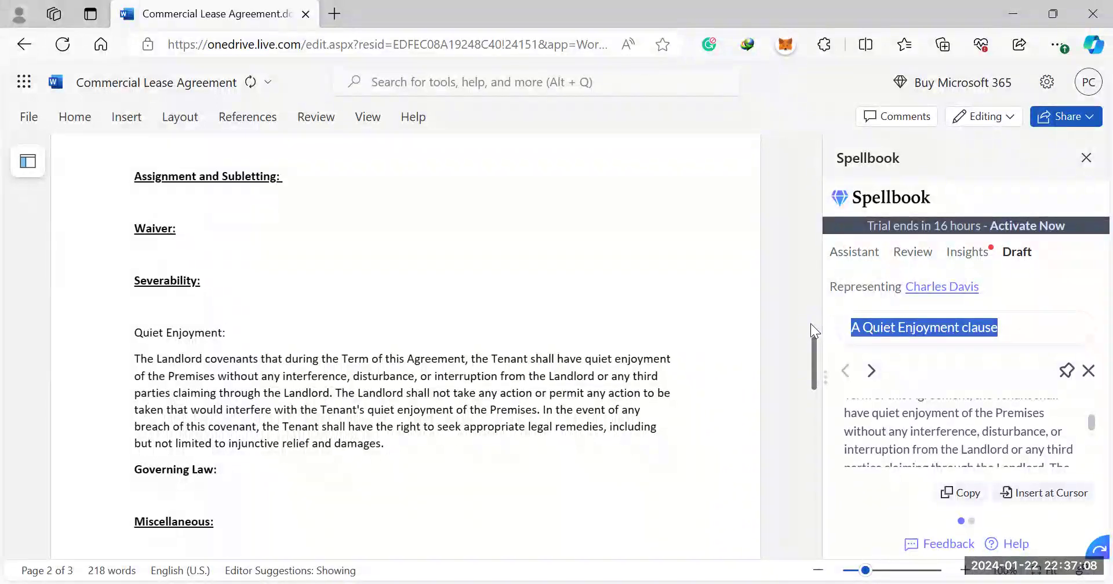
text(Waiver)
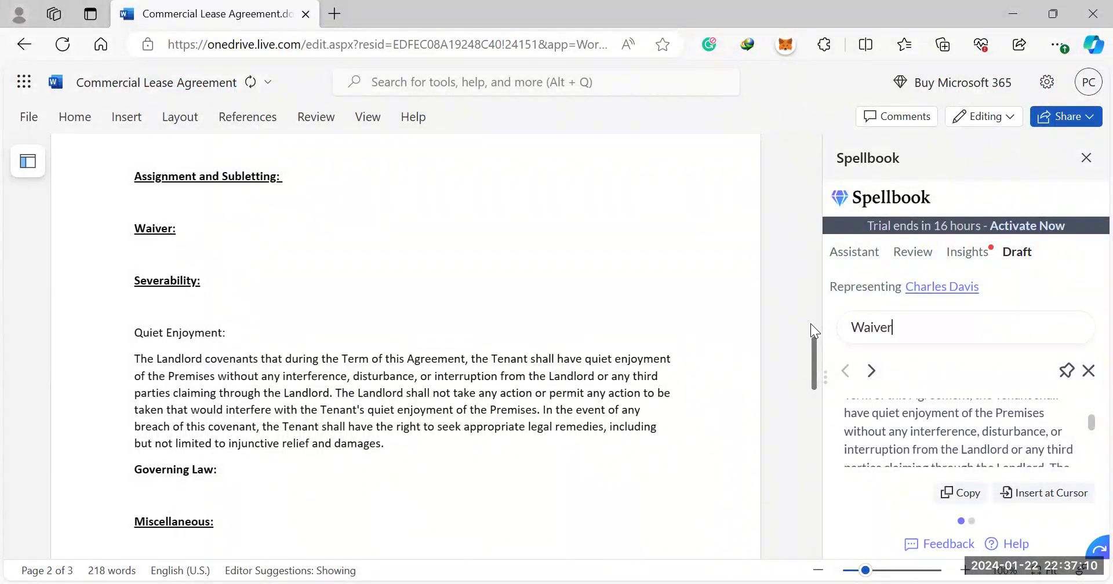
key(Return)
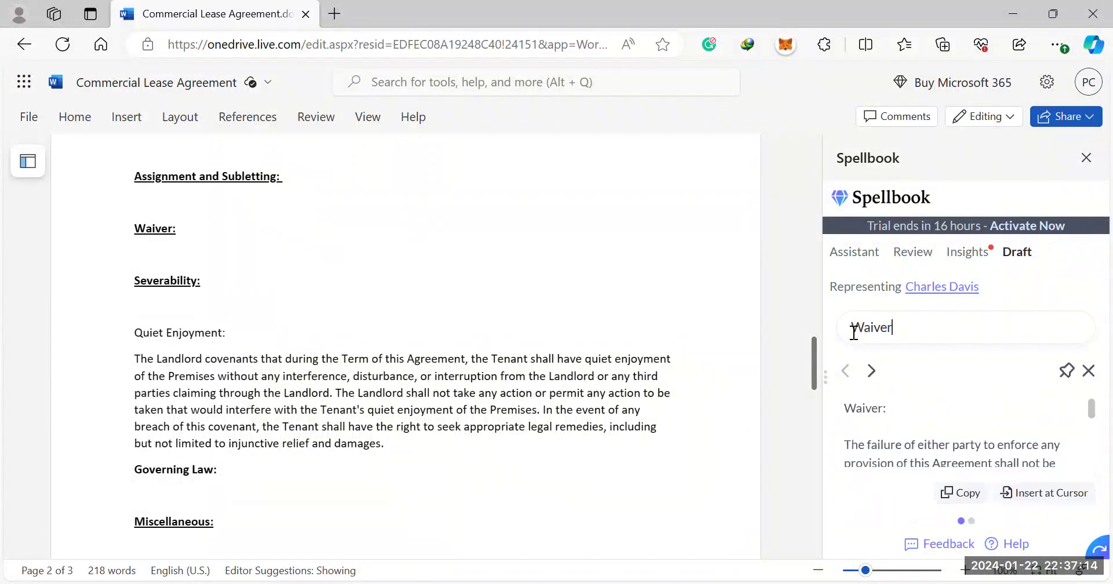
scroll(954, 418, down, 1)
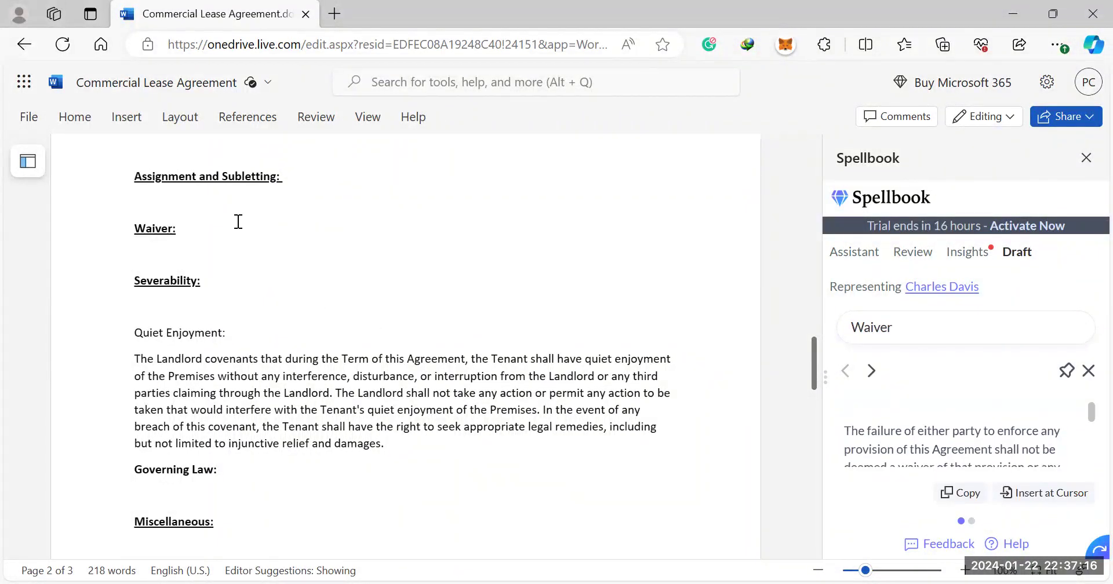
Insert the drafted Waiver clause under its heading, without bold or underline, and remove the blank line.
click(122, 227)
click(1049, 492)
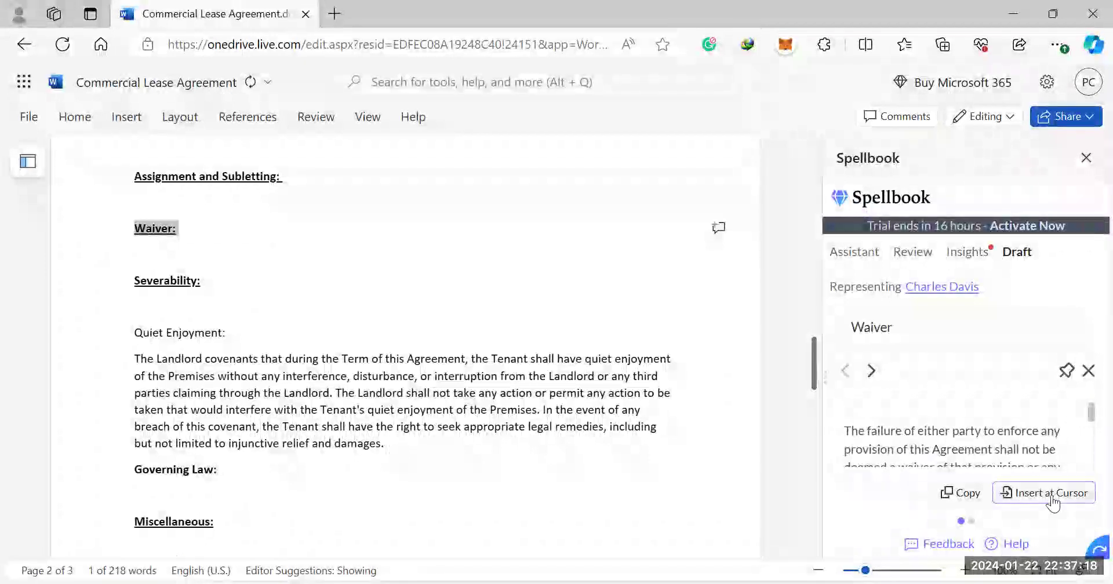
click(323, 341)
mouse_move(308, 351)
mouse_down()
mouse_move(122, 248)
mouse_move(113, 226)
mouse_up()
click(128, 191)
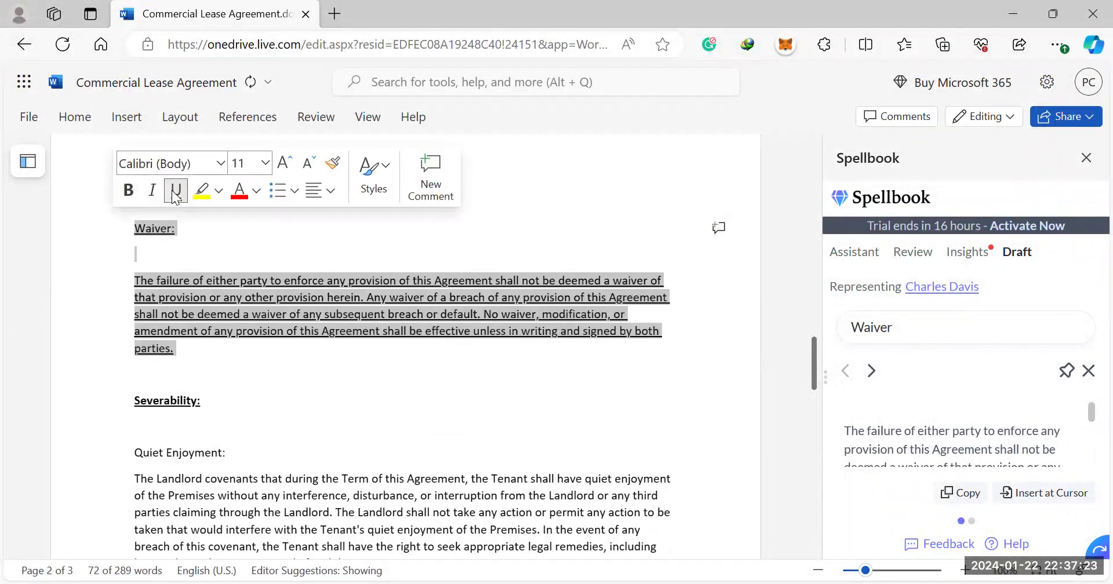
click(175, 191)
click(177, 249)
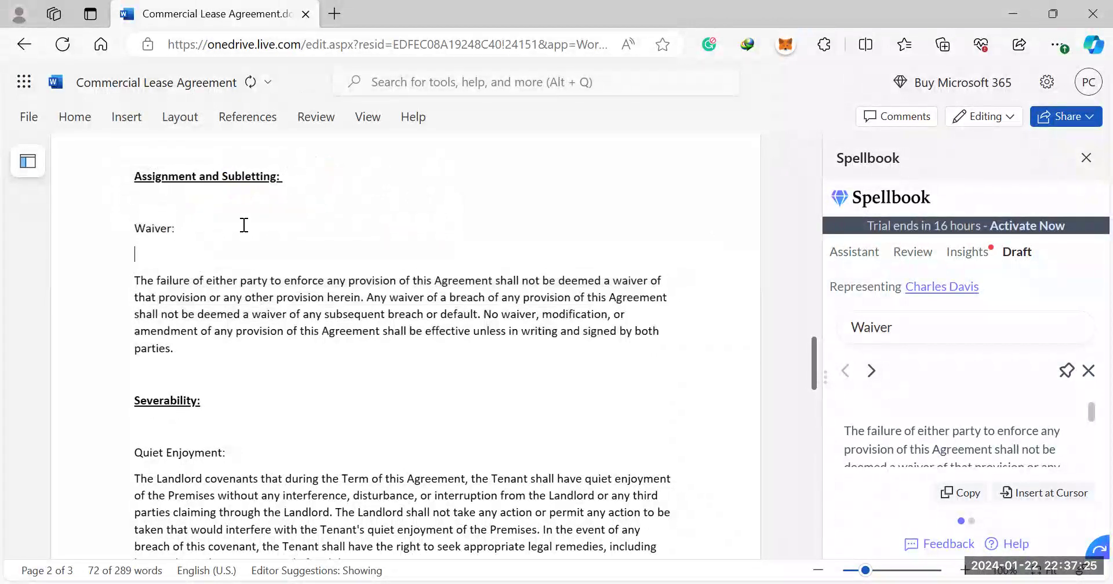
key(BackSpace)
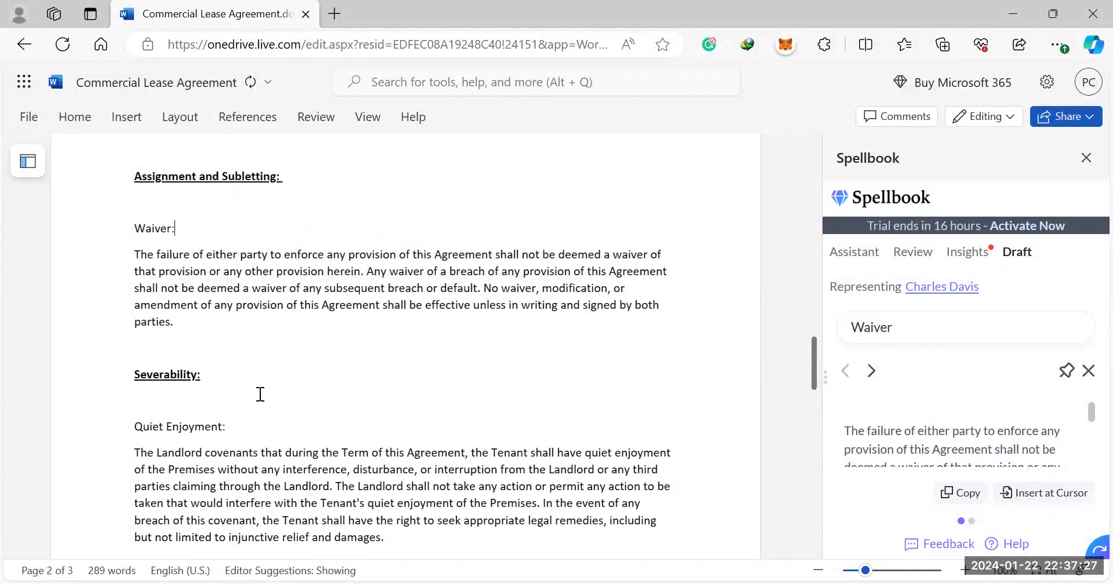
Cut the empty Severability heading and add an empty line above Quiet Enjoyment.
double_click(160, 374)
key(ctrl+c)
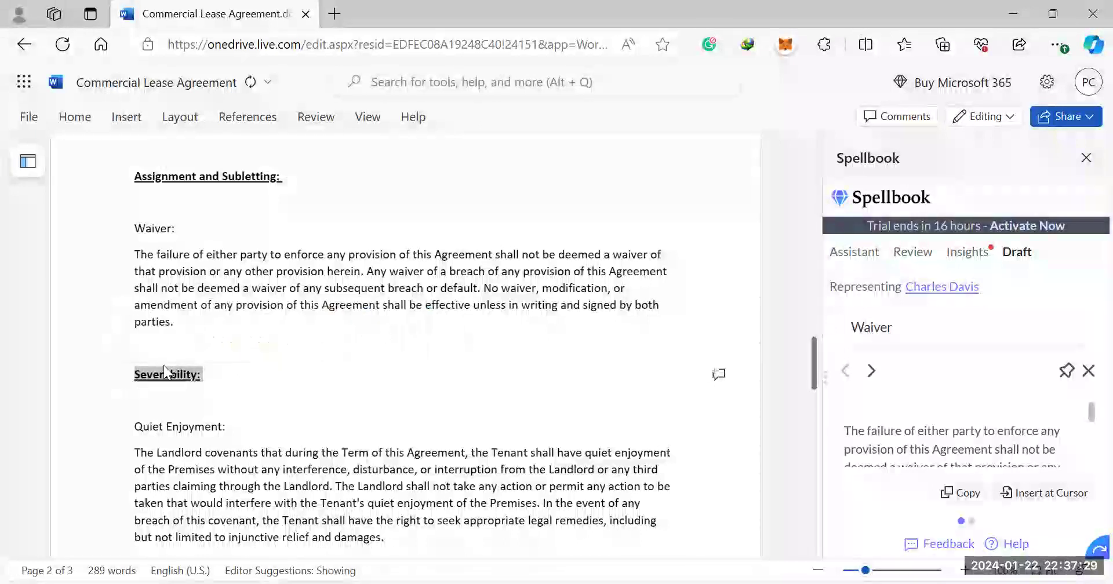
right_click(164, 371)
click(183, 130)
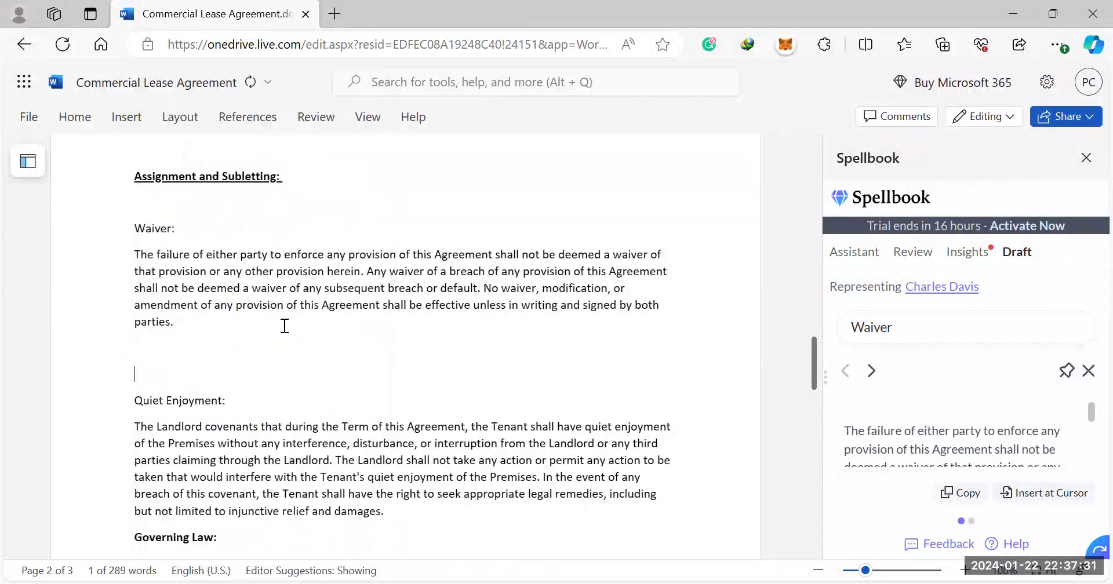
key(Return)
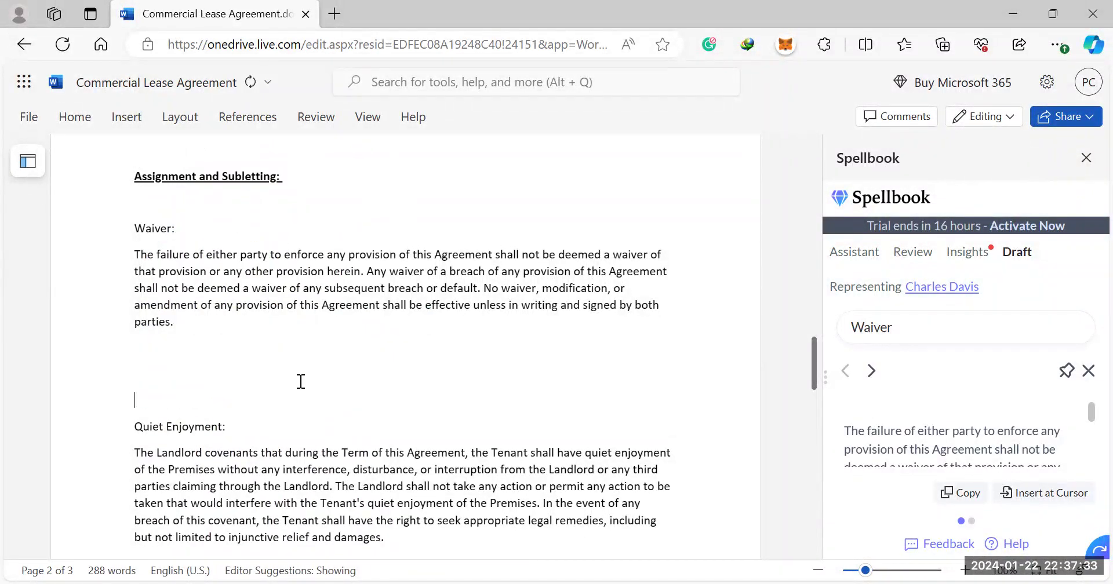
Have Spellbook draft a Severability clause and insert it after the Waiver clause.
drag(917, 338, 812, 319)
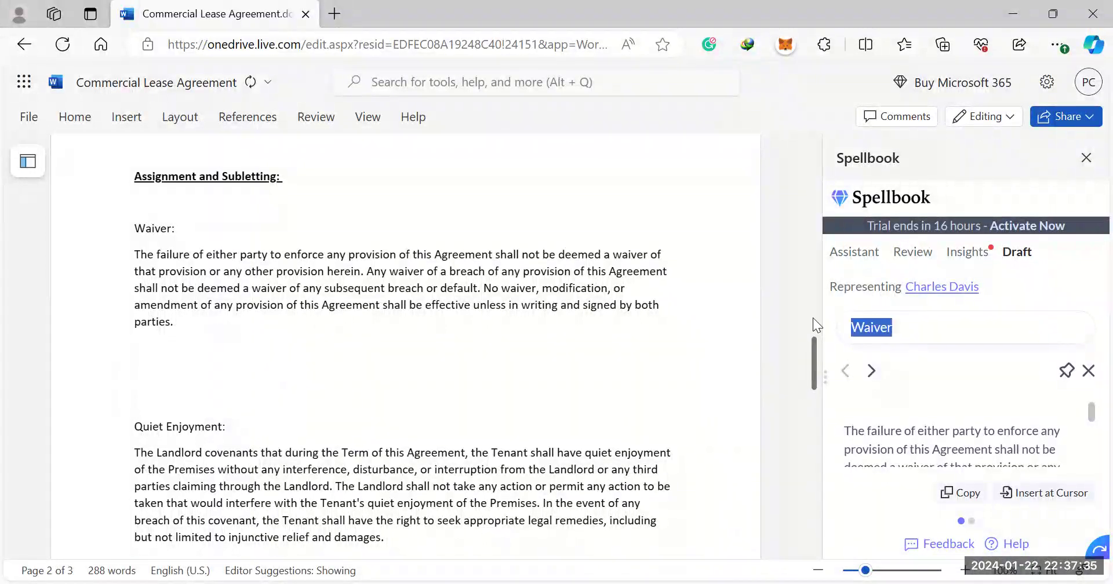
key(ctrl+v)
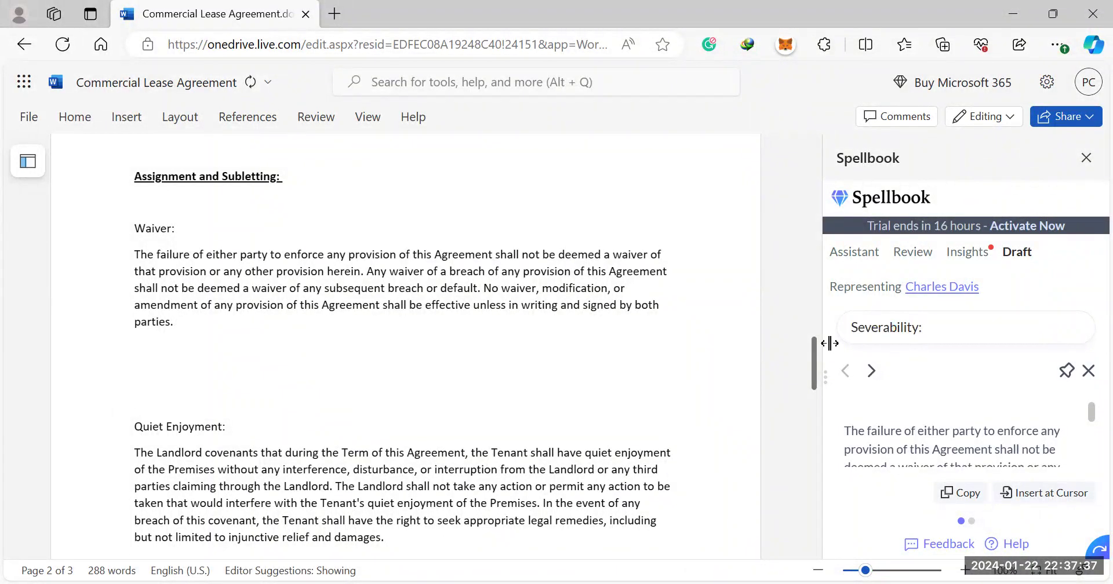
key(Return)
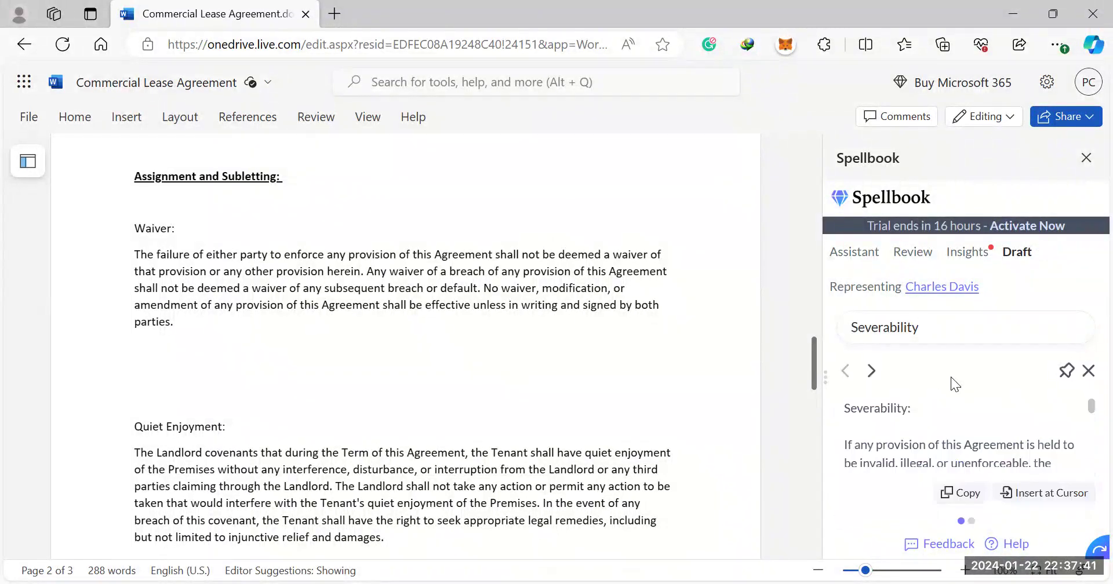
scroll(973, 409, down, 1)
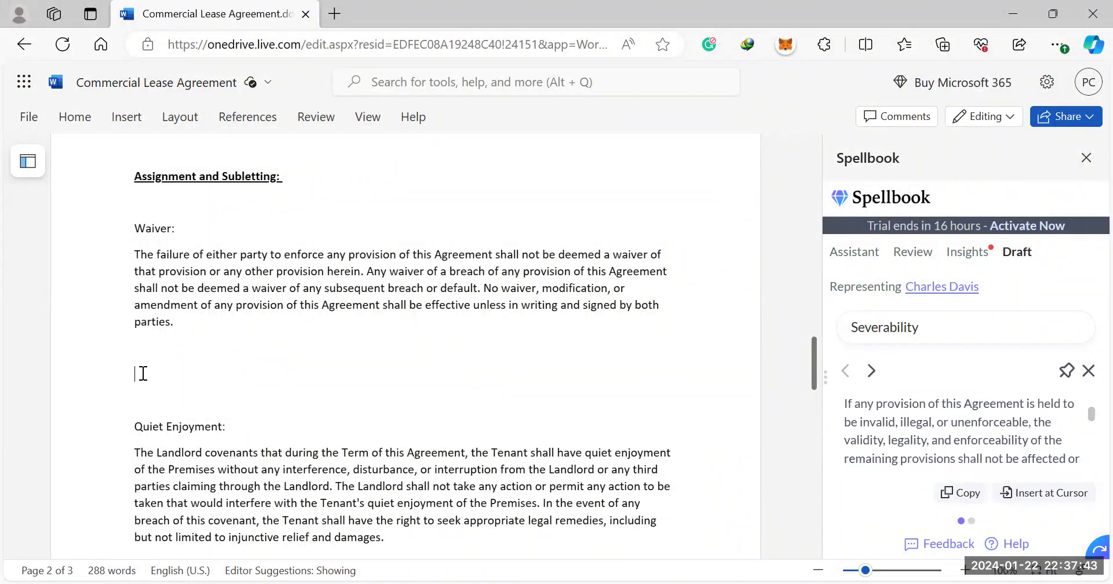
click(1012, 494)
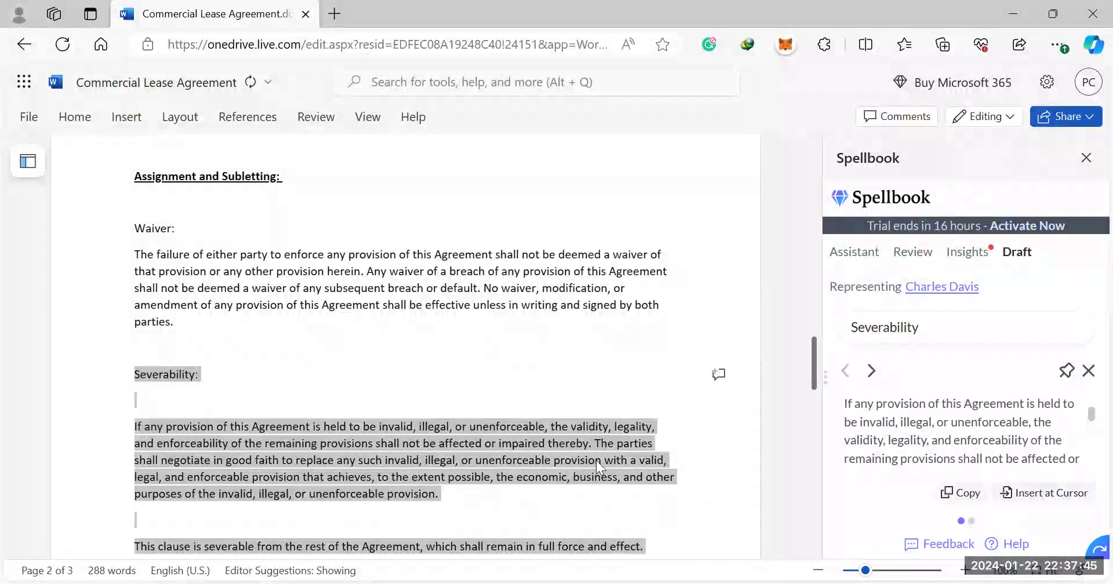
click(321, 443)
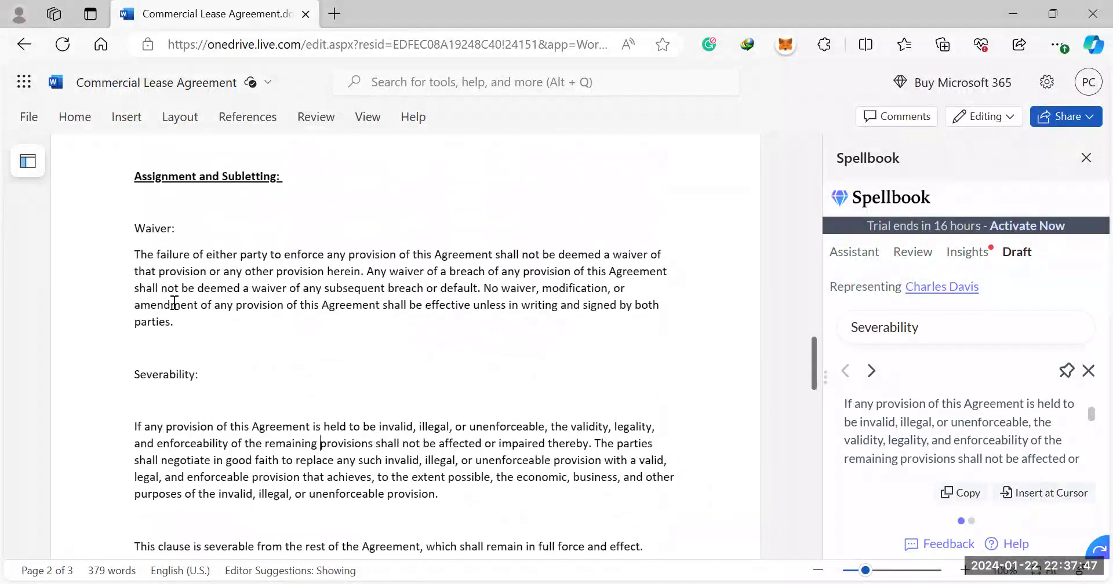
scroll(167, 260, down, 10)
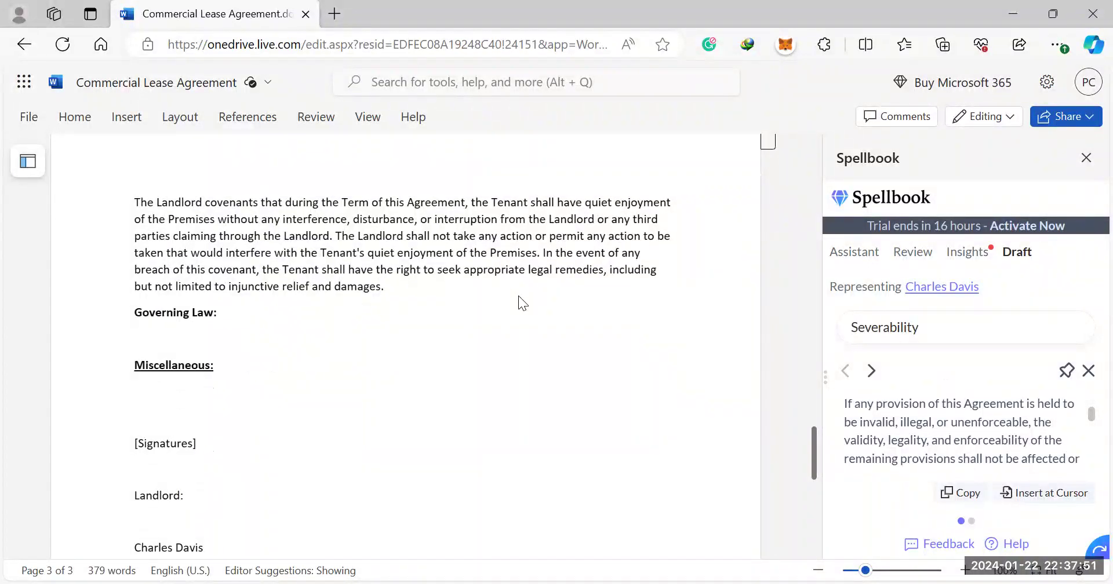
Add an empty line after Quiet Enjoyment and request Spellbook's Subletting and Assignment clause draft.
click(518, 295)
key(Return)
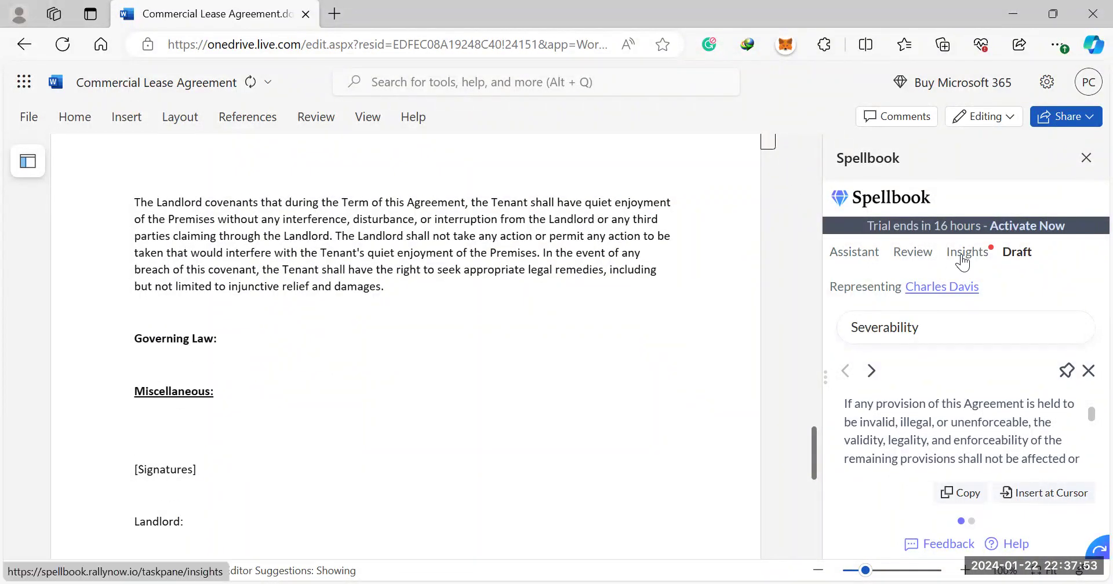
click(964, 257)
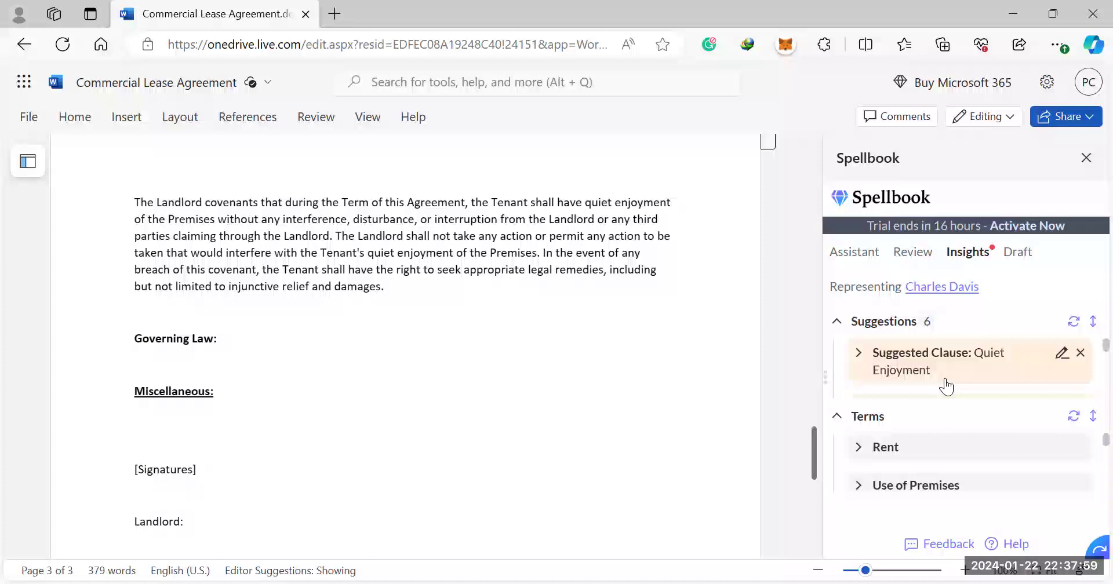
scroll(951, 367, down, 1)
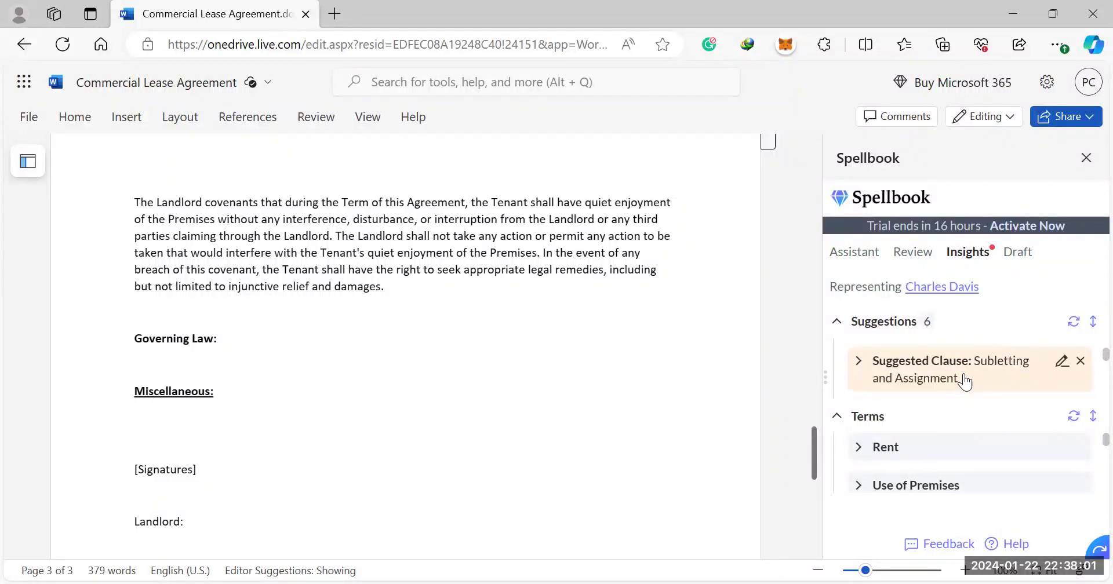
scroll(964, 381, down, 2)
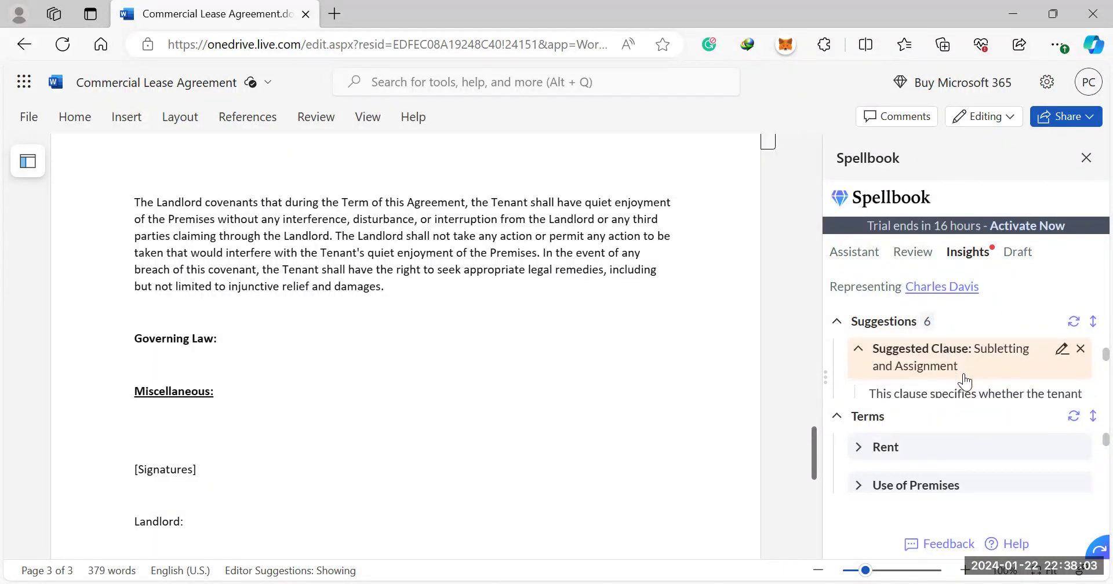
scroll(964, 380, down, 1)
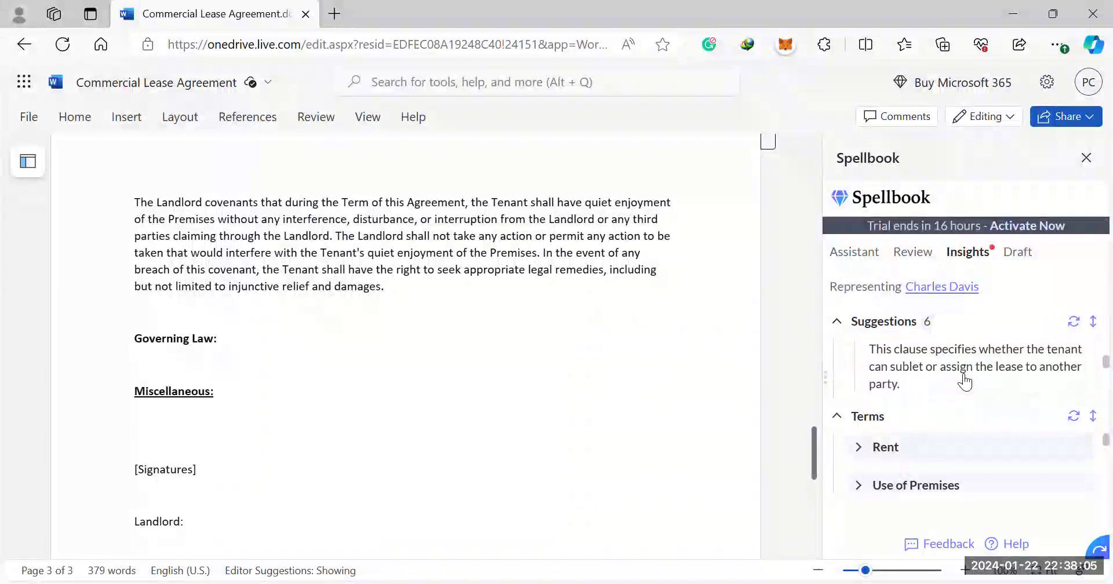
scroll(964, 381, up, 3)
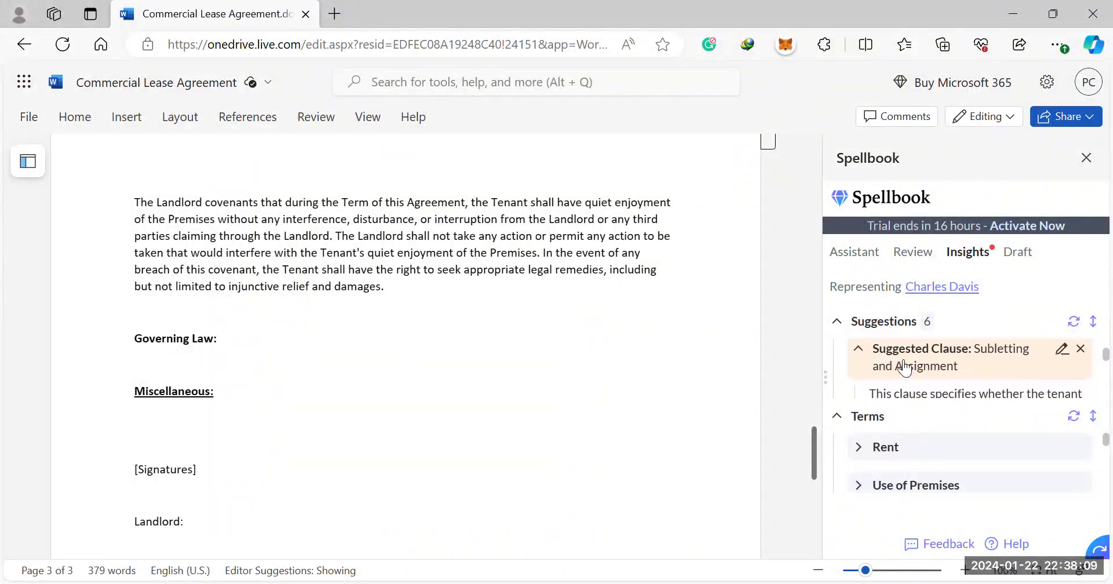
click(1062, 353)
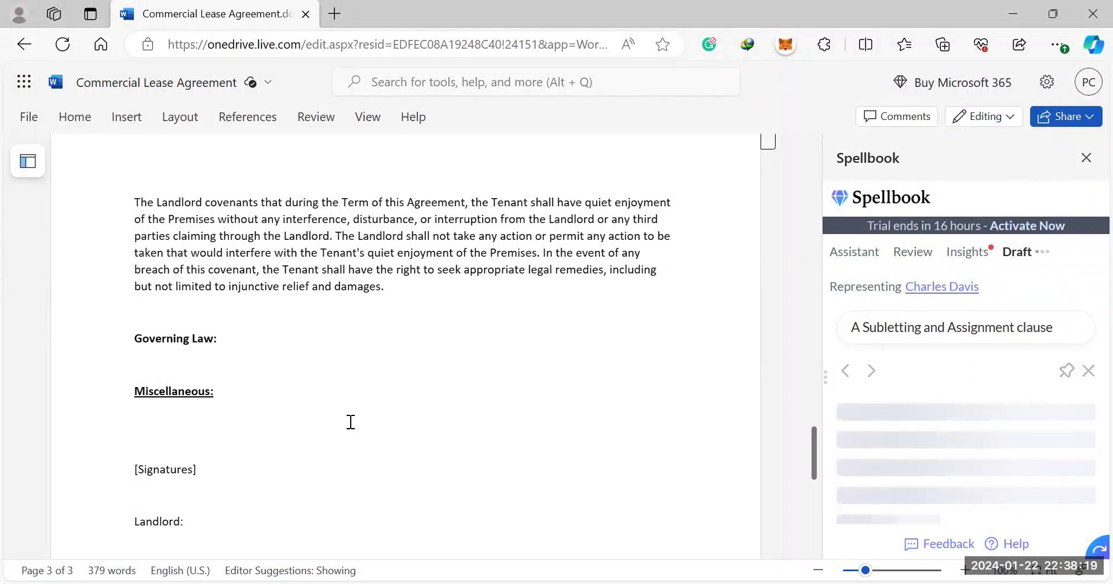
Replace the Assignment and Subletting heading below Notices with Spellbook's drafted Assignment and Subletting clauses.
scroll(304, 430, down, 2)
scroll(303, 430, up, 5)
scroll(304, 431, up, 10)
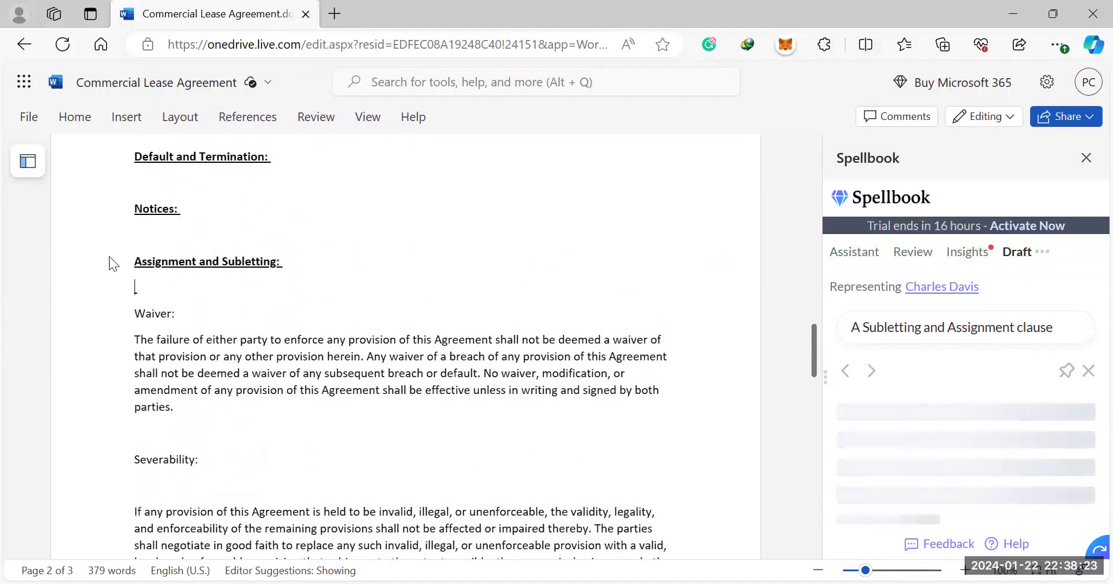
click(109, 256)
key(BackSpace)
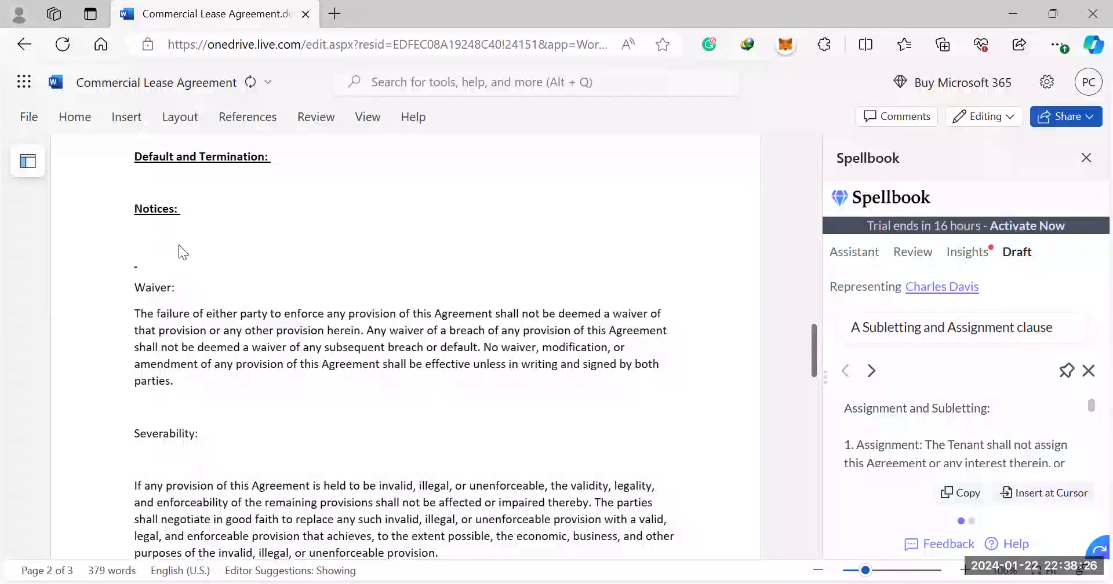
key(BackSpace)
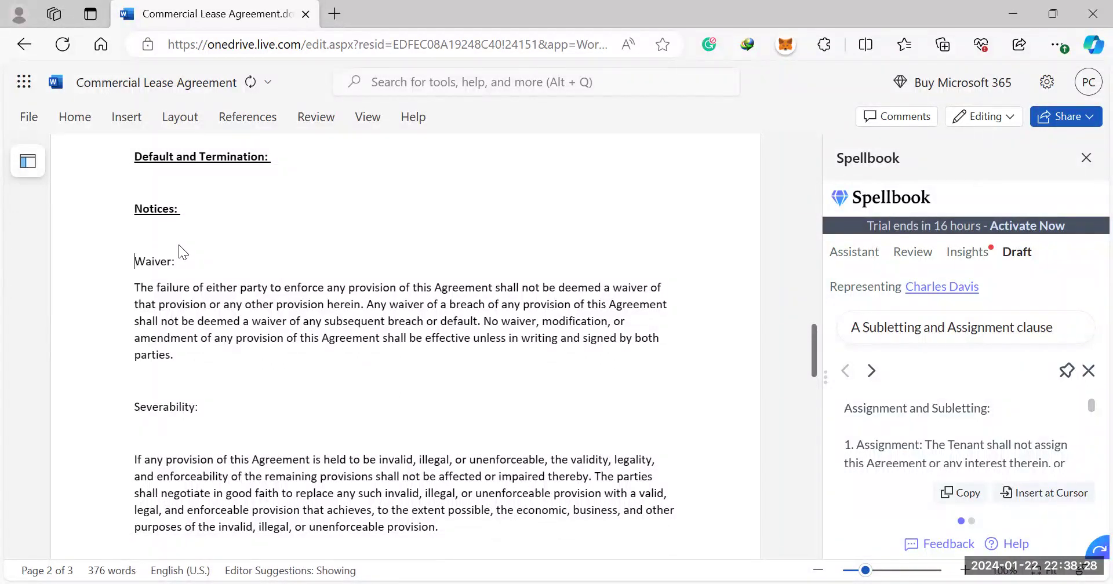
key(Return)
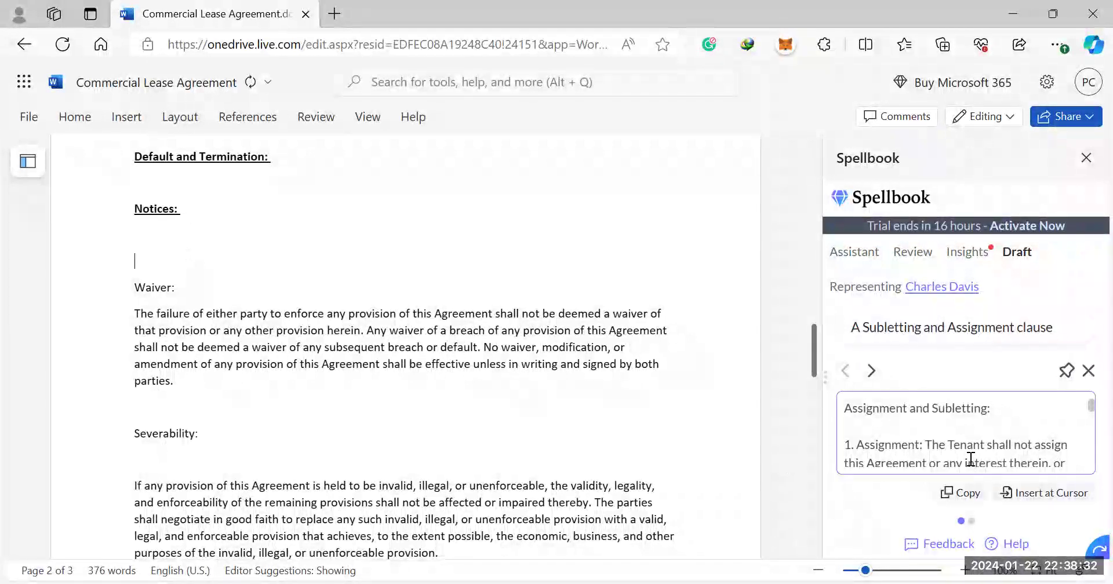
click(1024, 493)
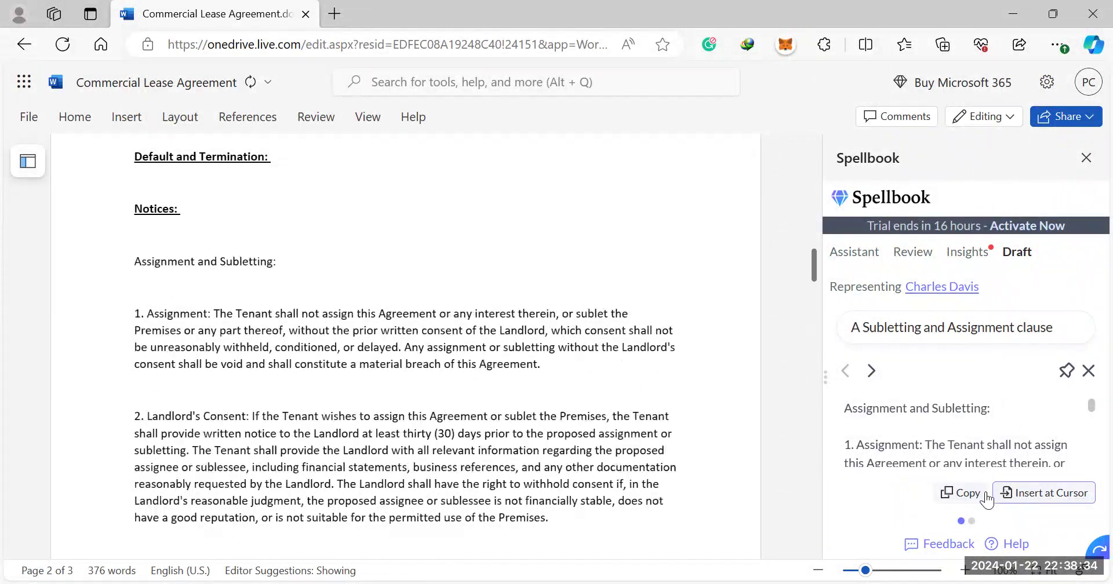
scroll(541, 385, up, 5)
scroll(541, 386, up, 5)
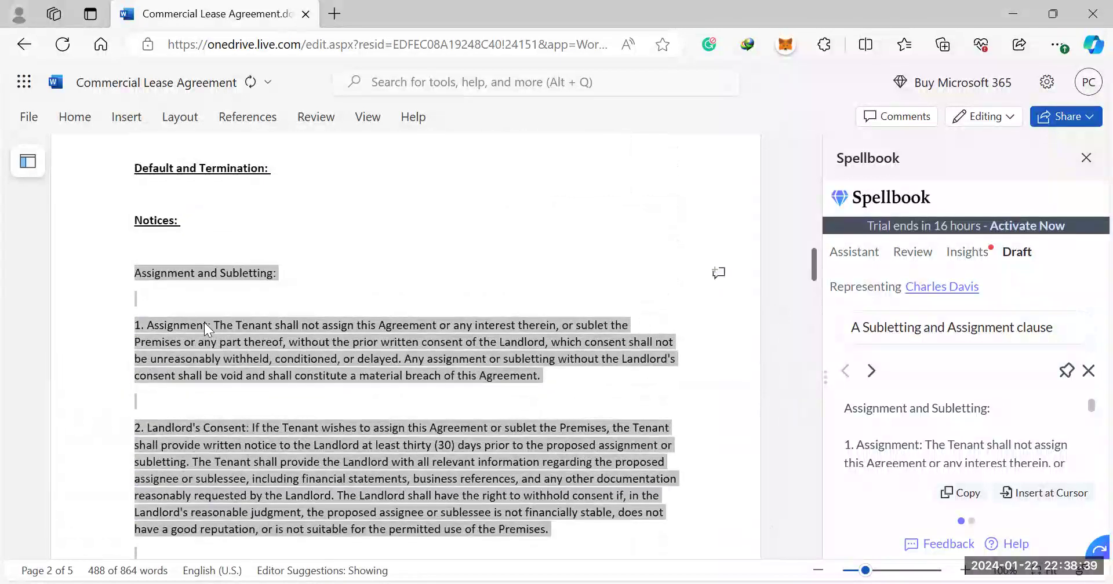
click(204, 324)
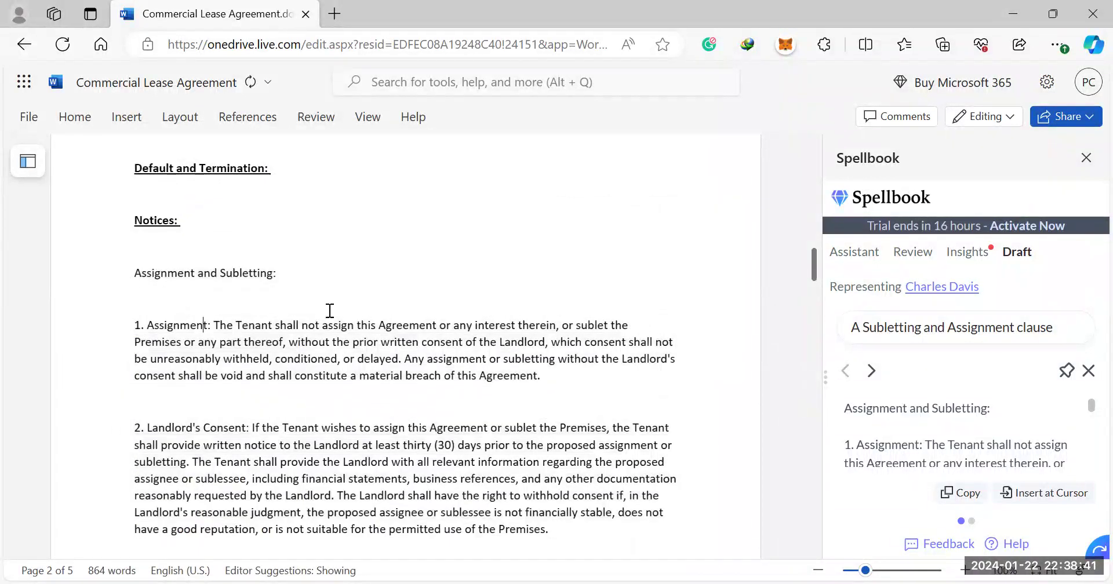
scroll(312, 465, down, 20)
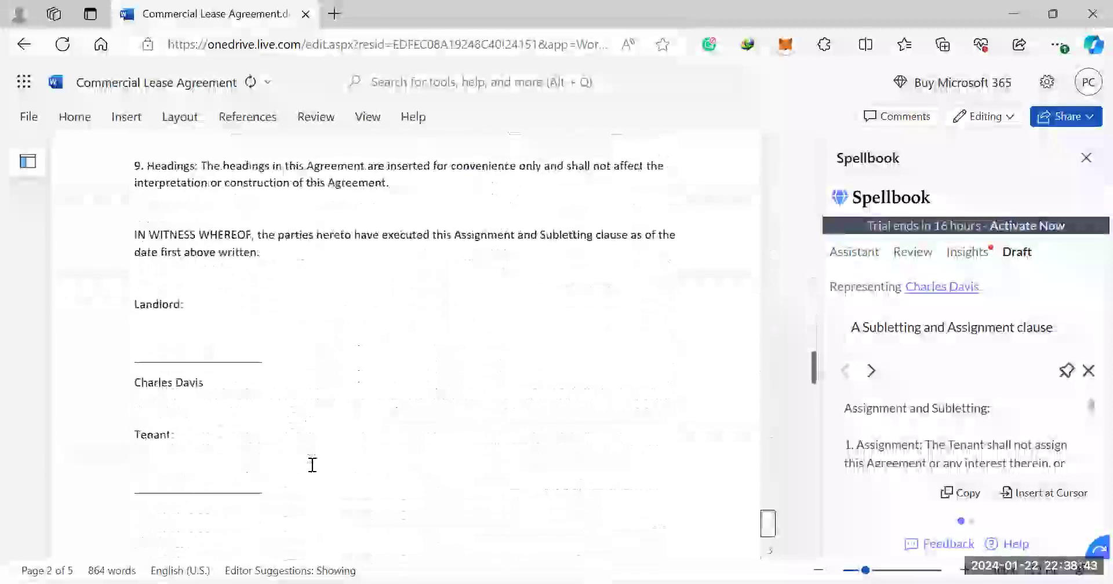
scroll(312, 465, down, 10)
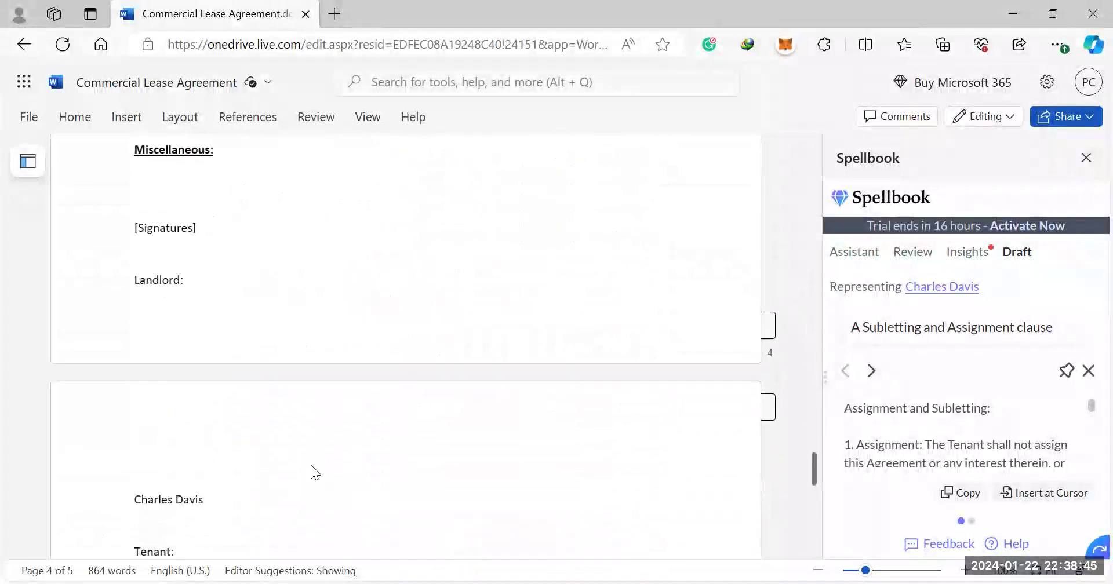
scroll(312, 465, up, 4)
scroll(311, 466, up, 13)
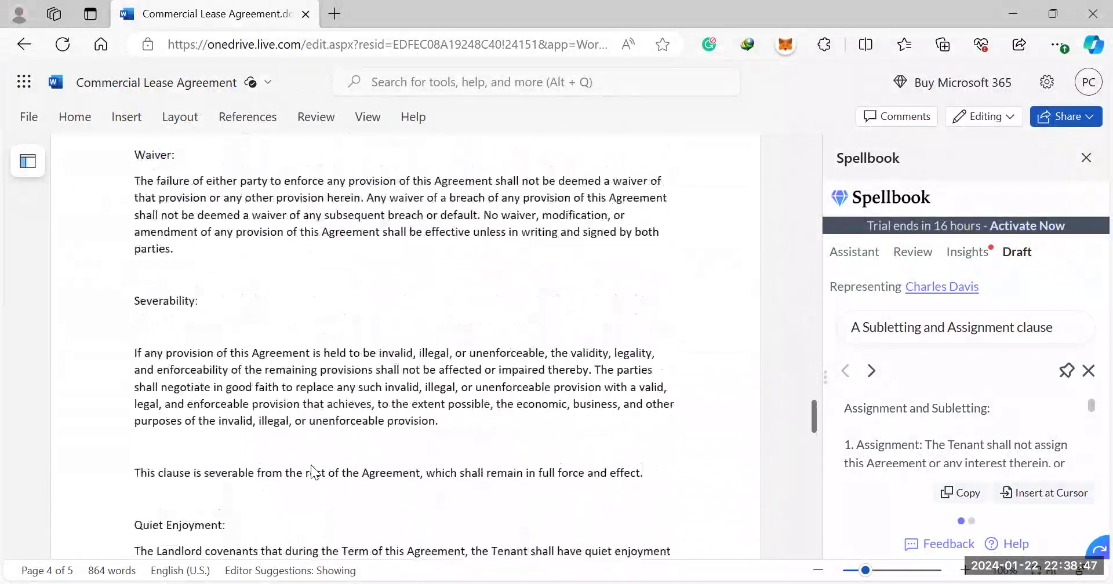
scroll(312, 464, up, 10)
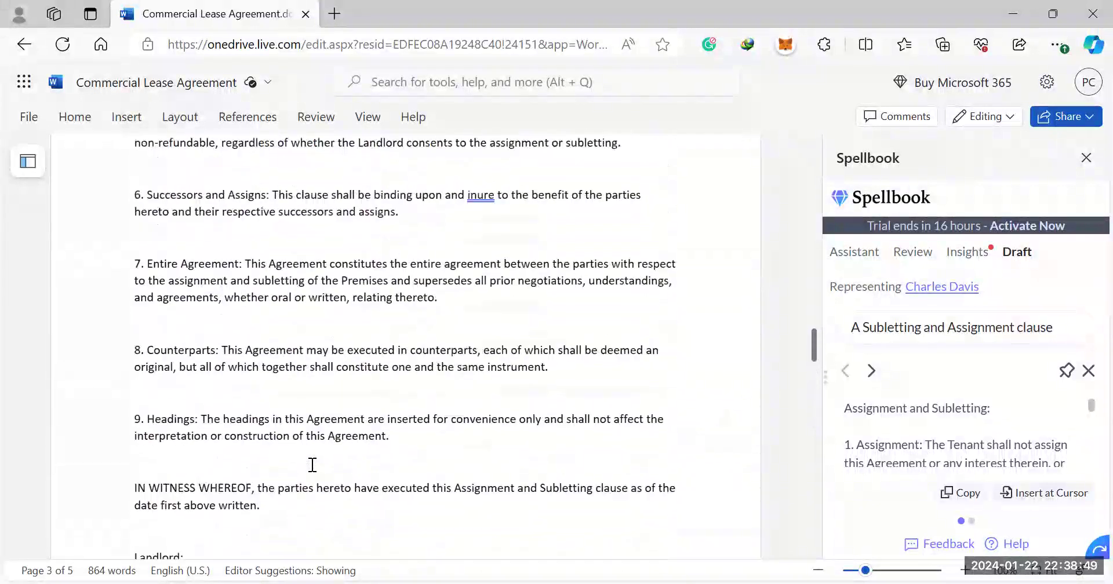
scroll(312, 464, up, 5)
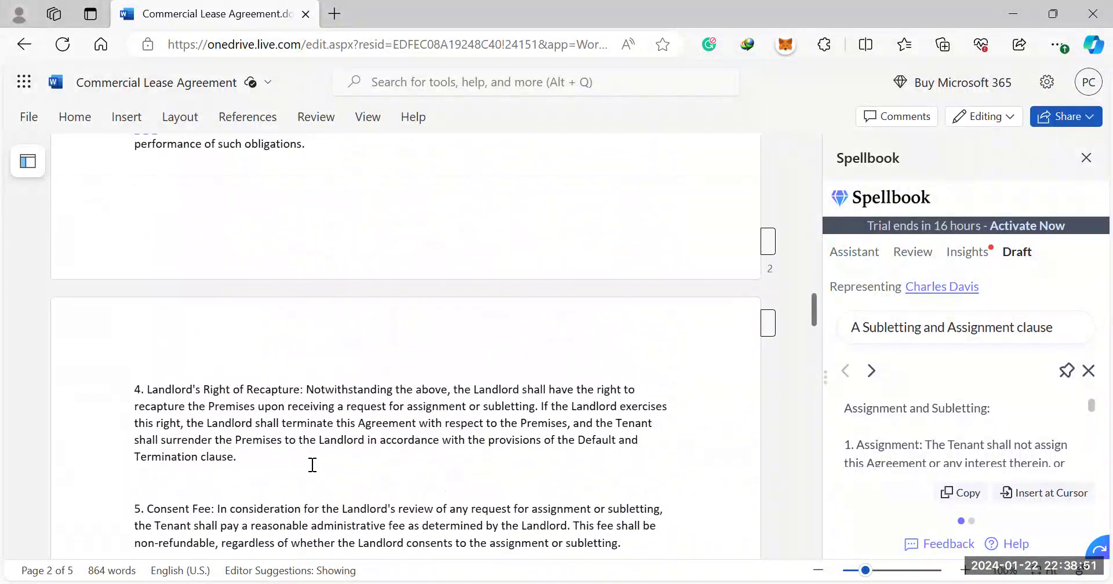
Open Spellbook's Standard Clauses playbook and select its New York Governing Law clause.
click(918, 259)
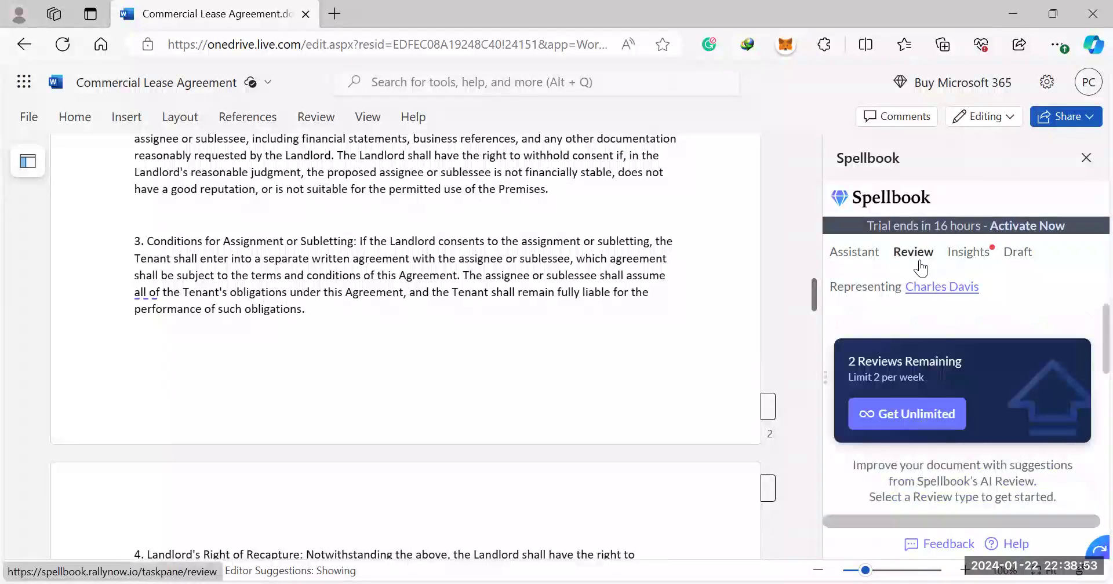
scroll(934, 352, down, 5)
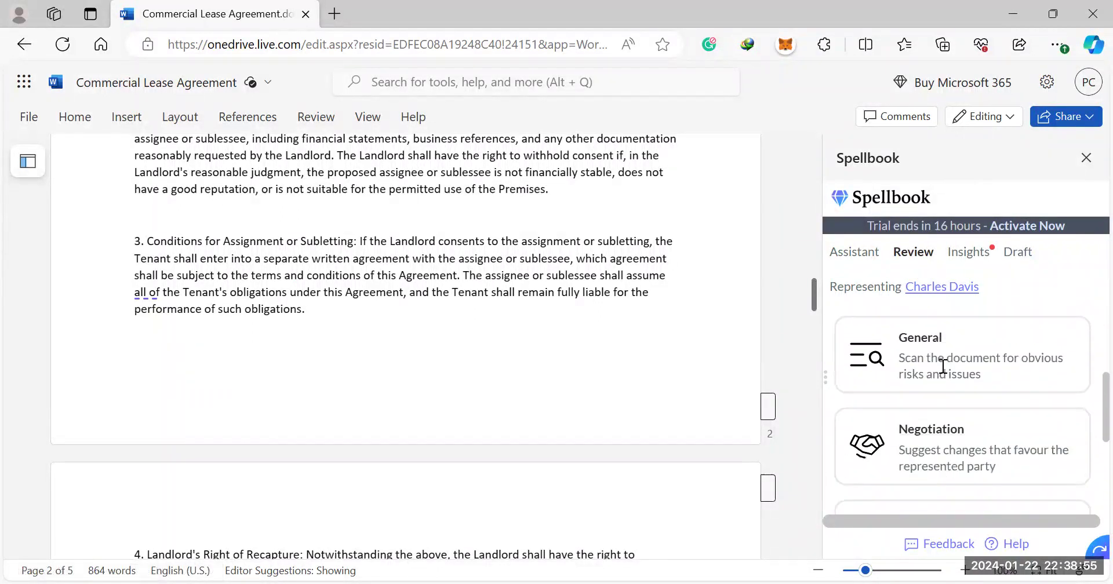
scroll(943, 366, down, 3)
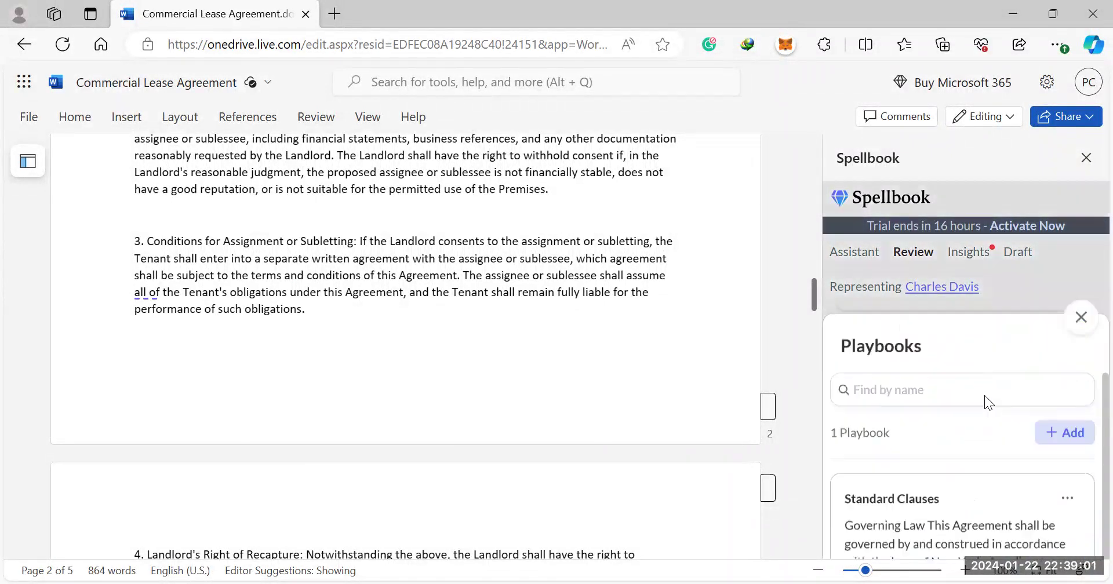
scroll(973, 400, down, 1)
scroll(971, 410, down, 1)
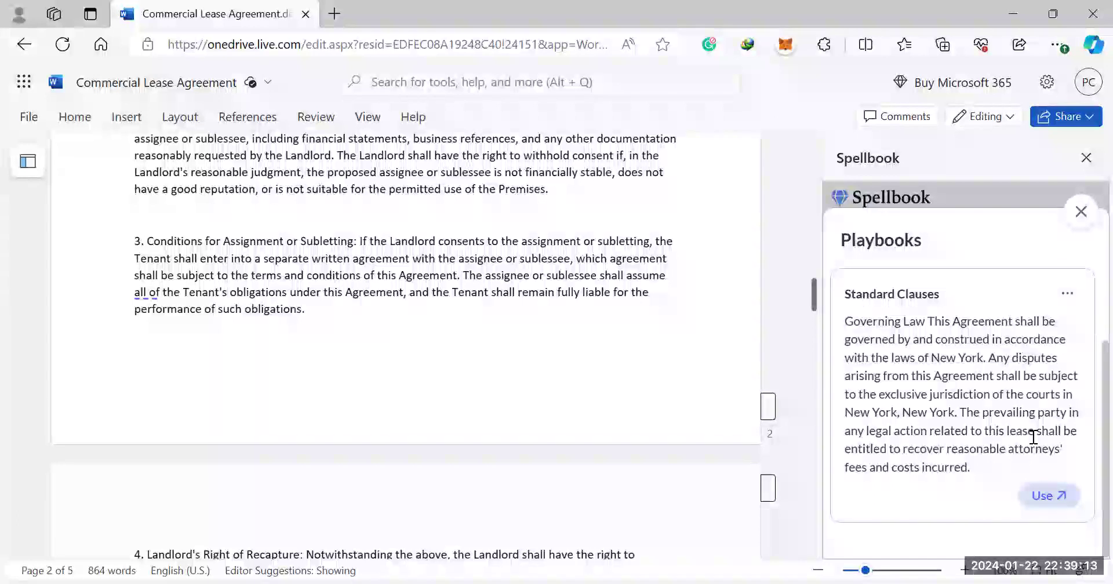
mouse_move(984, 473)
mouse_down()
mouse_move(823, 381)
mouse_move(799, 323)
mouse_up()
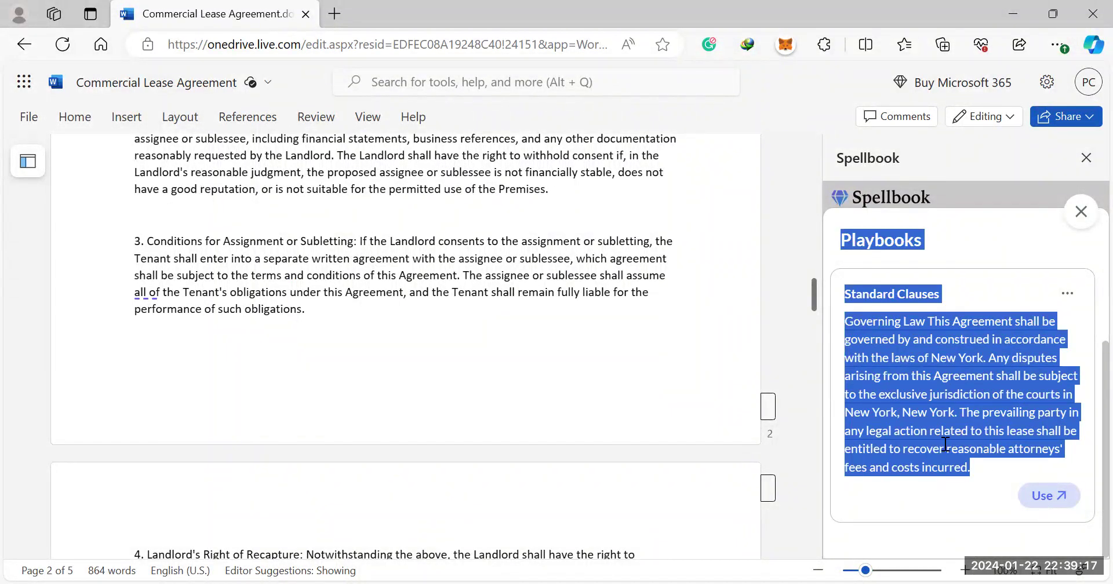
Copy the New York Governing Law clause text from the playbook.
click(885, 301)
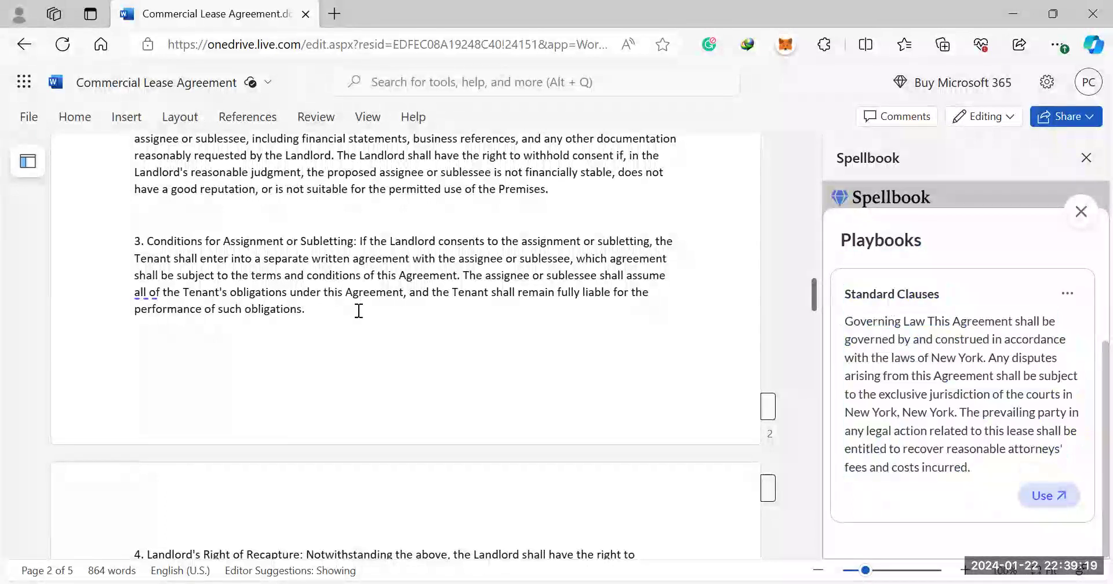
scroll(357, 311, up, 3)
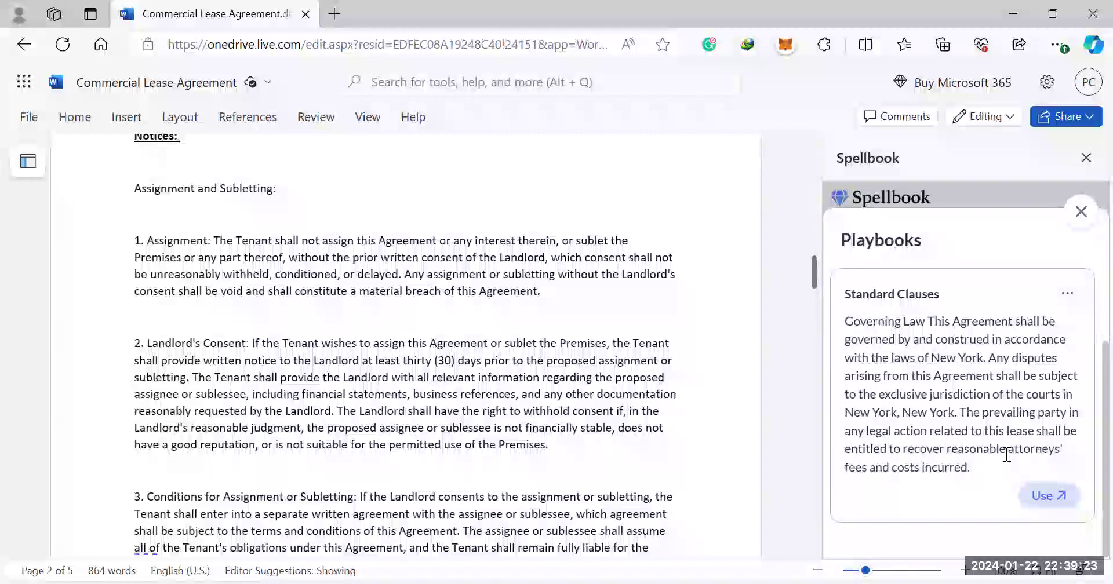
mouse_move(977, 466)
mouse_down()
mouse_move(836, 371)
mouse_move(834, 329)
mouse_up()
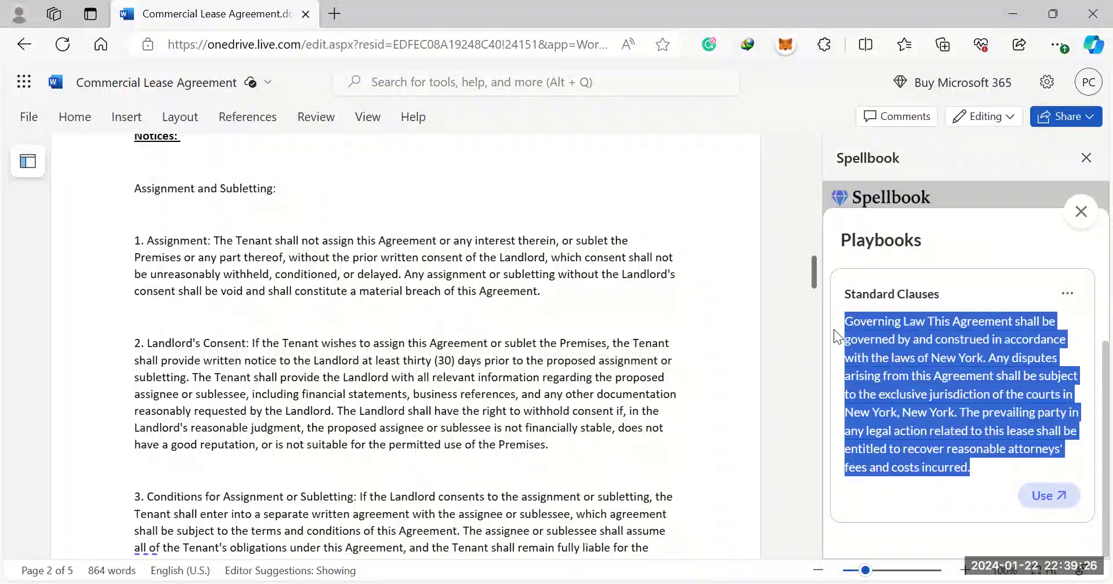
right_click(879, 348)
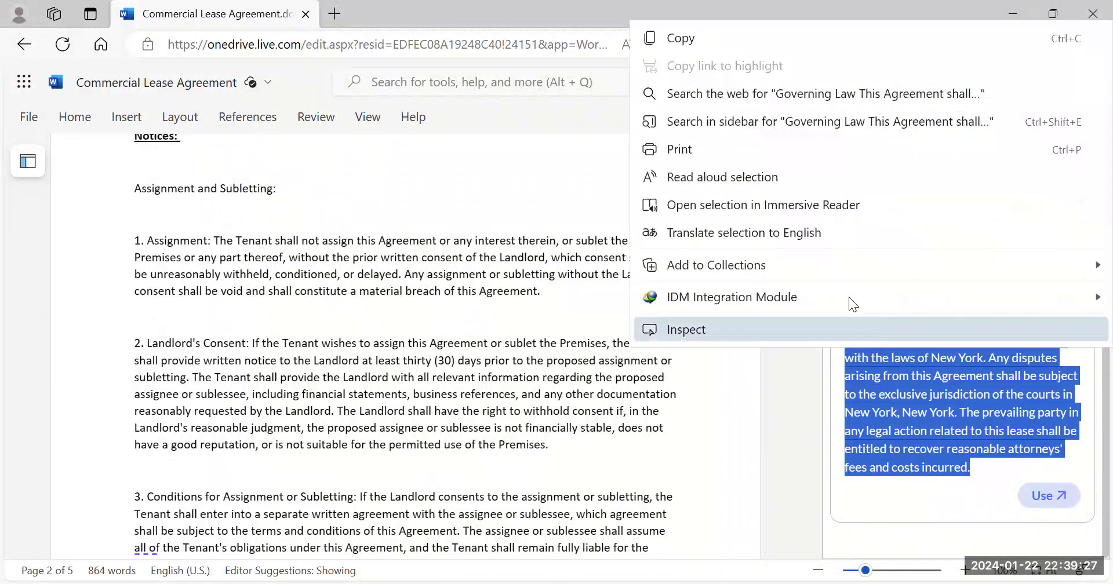
click(726, 42)
Paste the clause on a new line under the lease's Governing Law heading.
scroll(450, 354, down, 10)
scroll(449, 353, down, 5)
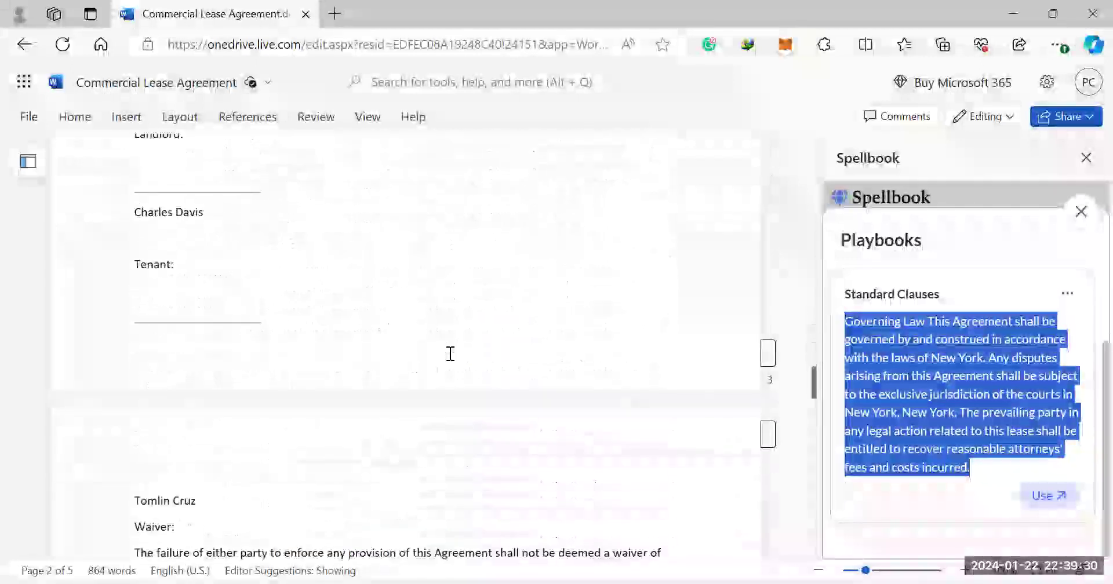
scroll(450, 353, up, 4)
scroll(450, 353, down, 12)
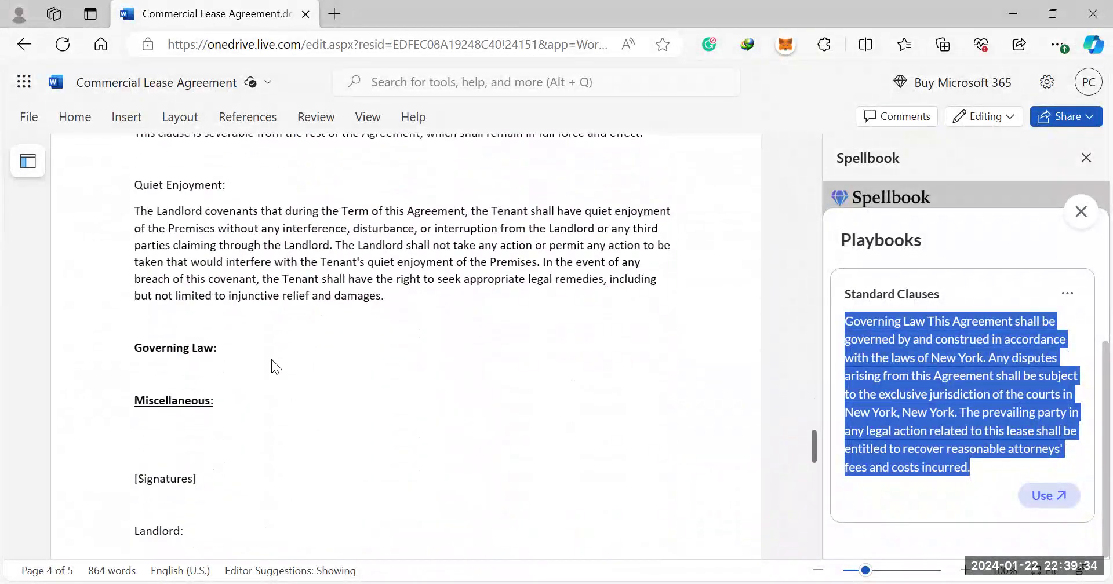
click(257, 360)
key(Return)
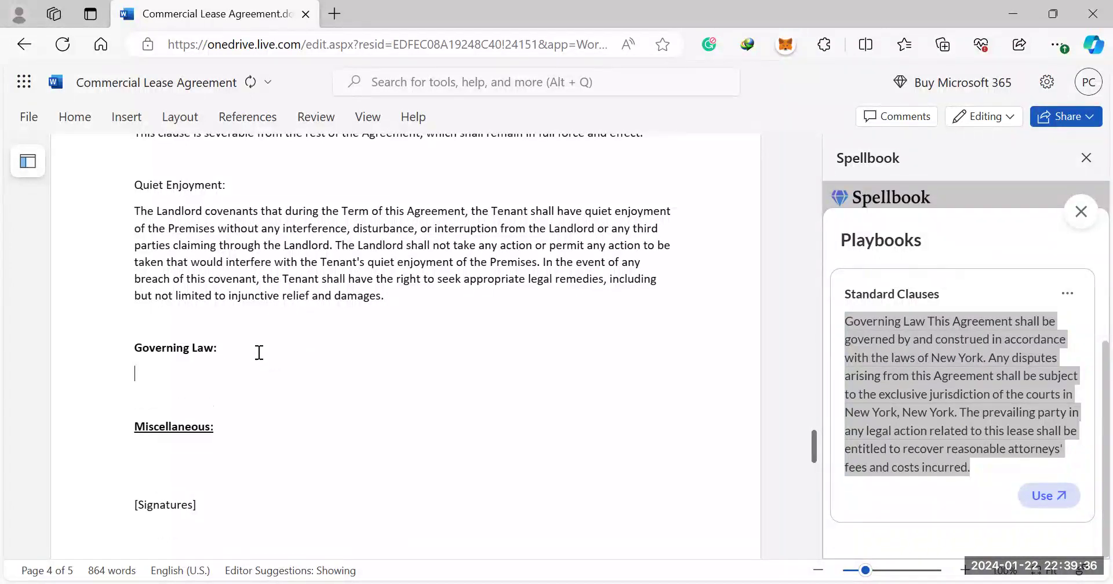
right_click(133, 374)
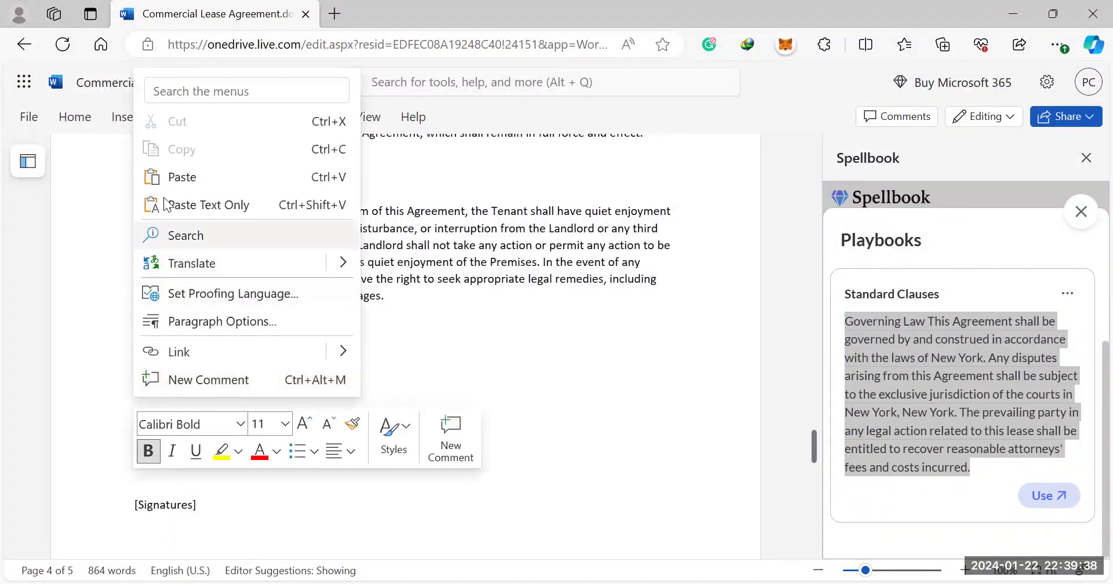
click(174, 176)
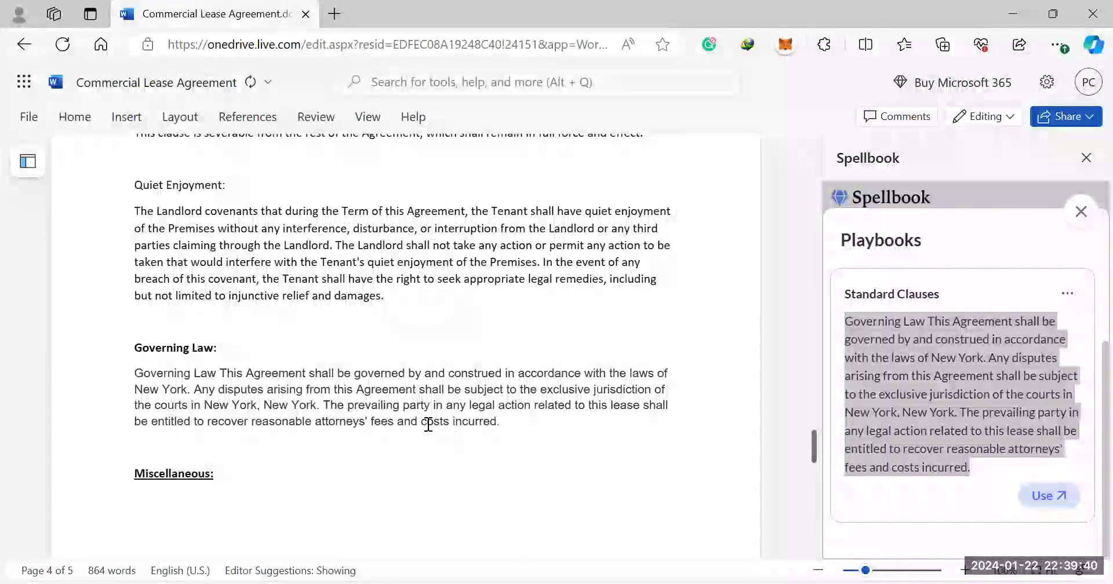
Close the Playbooks view and expand the General review, scoped to the full document.
click(1079, 215)
scroll(883, 371, up, 3)
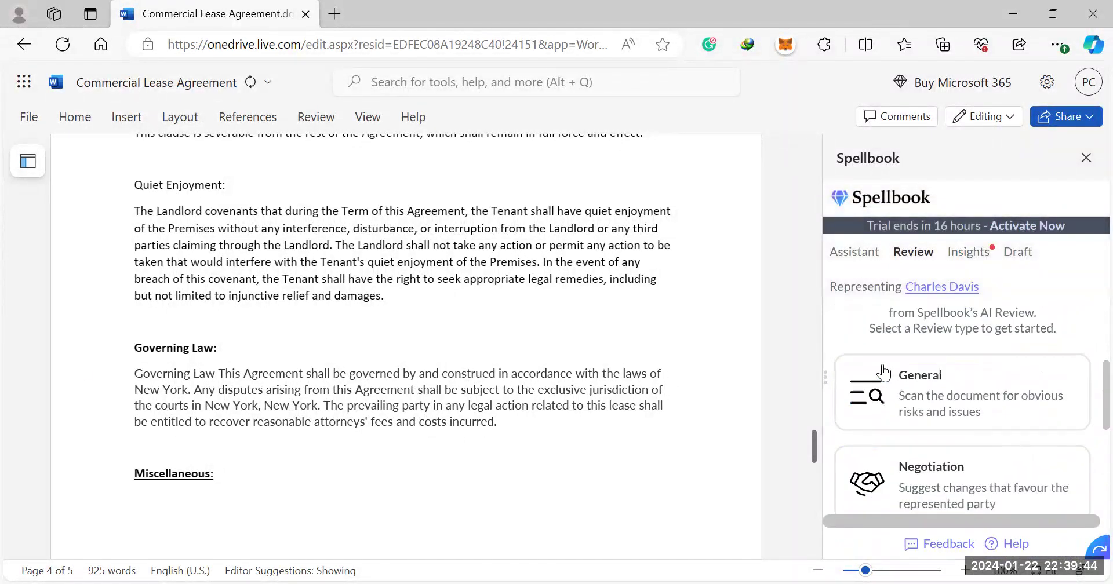
scroll(881, 373, up, 1)
scroll(881, 373, down, 1)
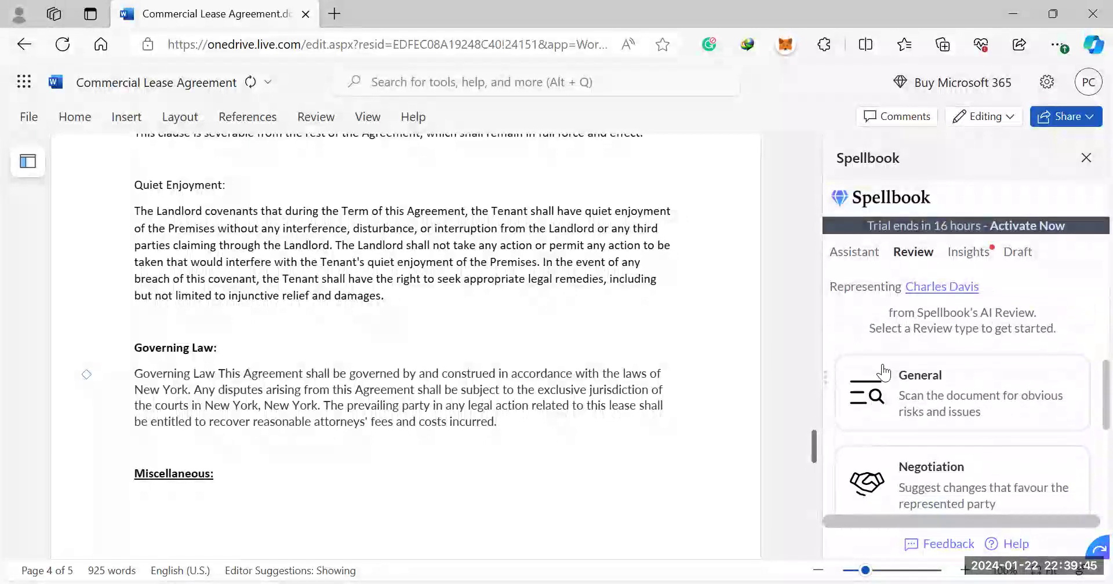
click(932, 400)
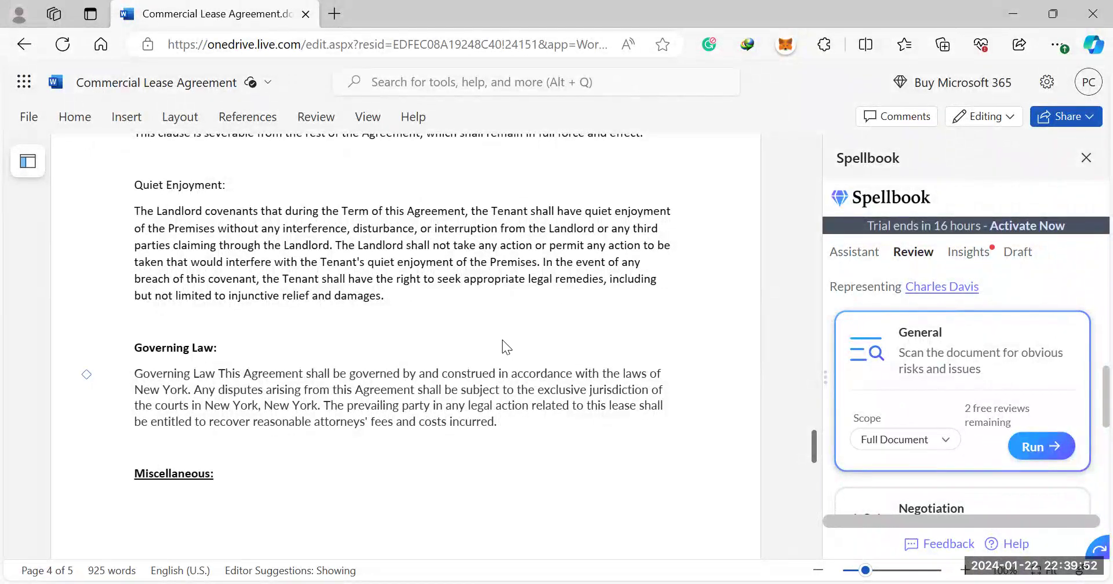
scroll(513, 350, up, 6)
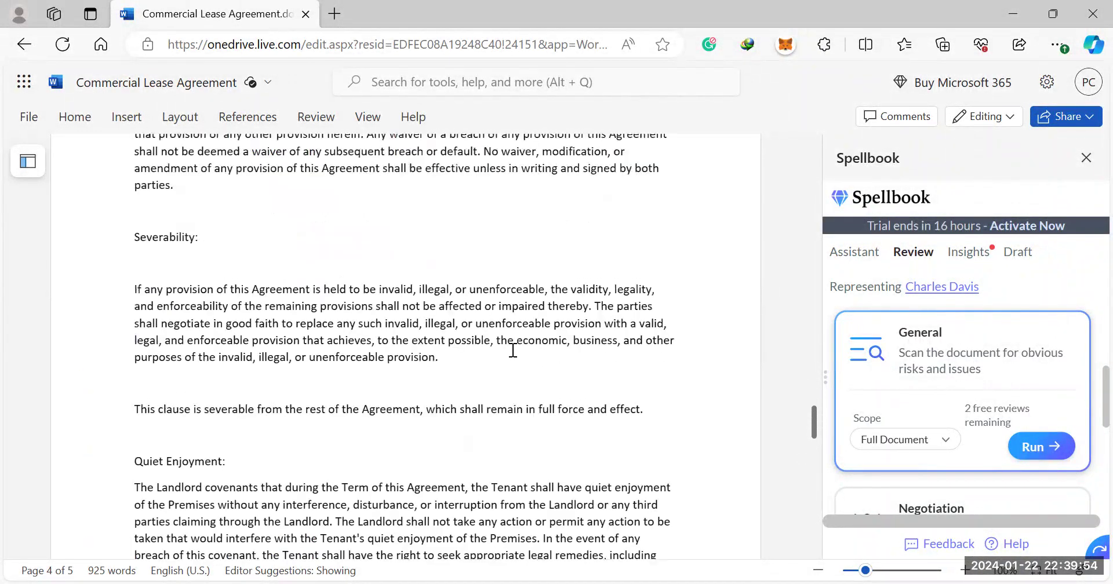
scroll(513, 350, down, 1)
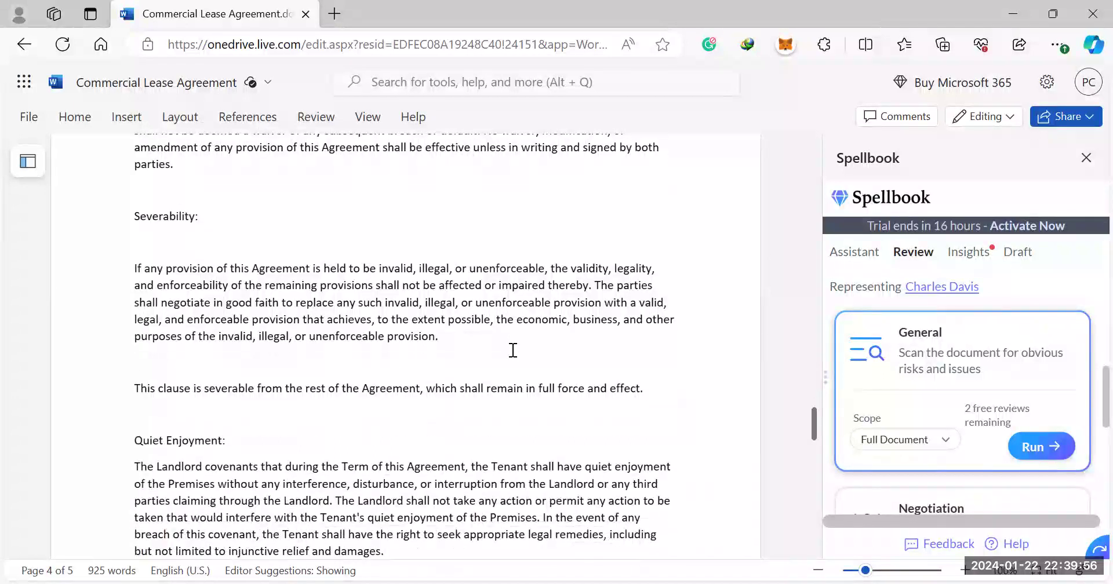
scroll(513, 350, down, 2)
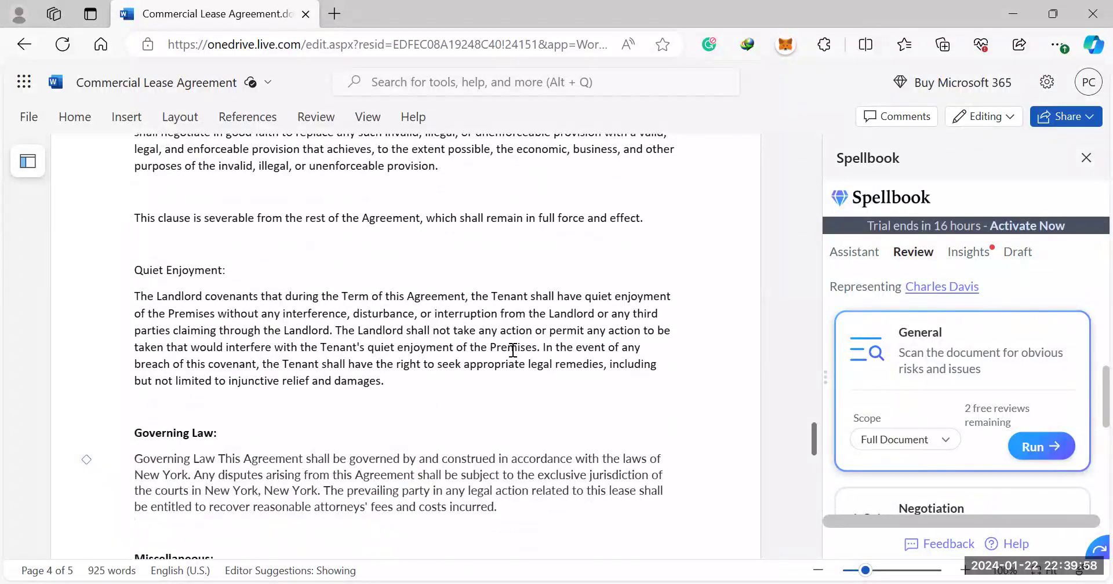